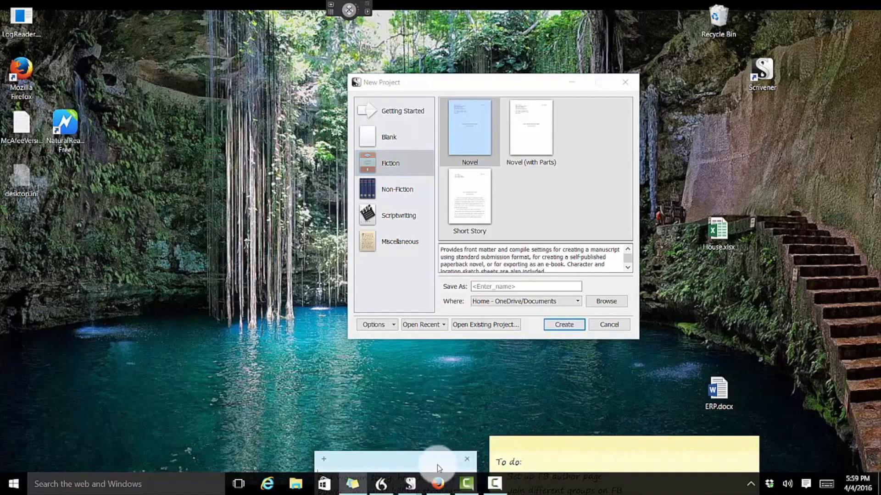
Create a new project named "Sample" from the Novel template in the Fiction category.
click(578, 188)
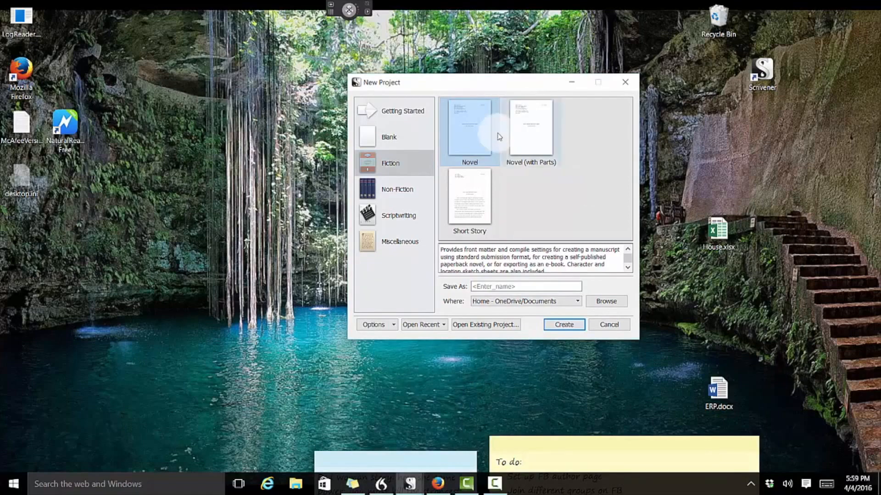
click(380, 112)
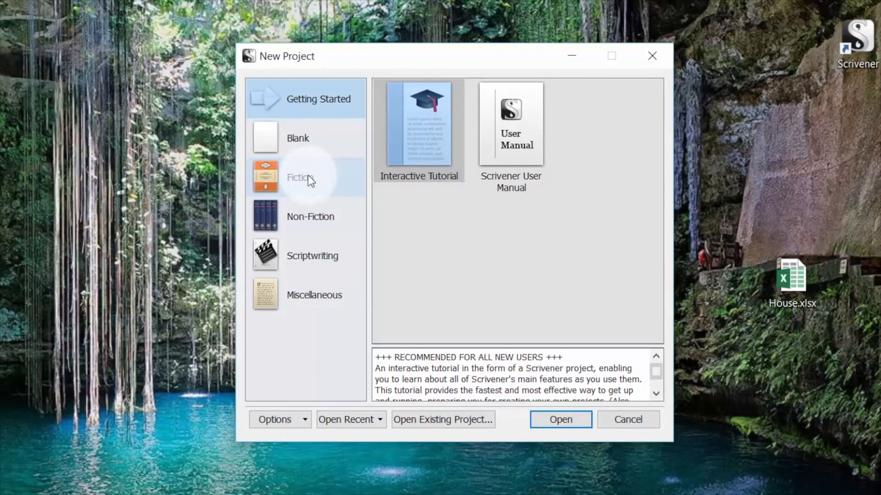
click(308, 177)
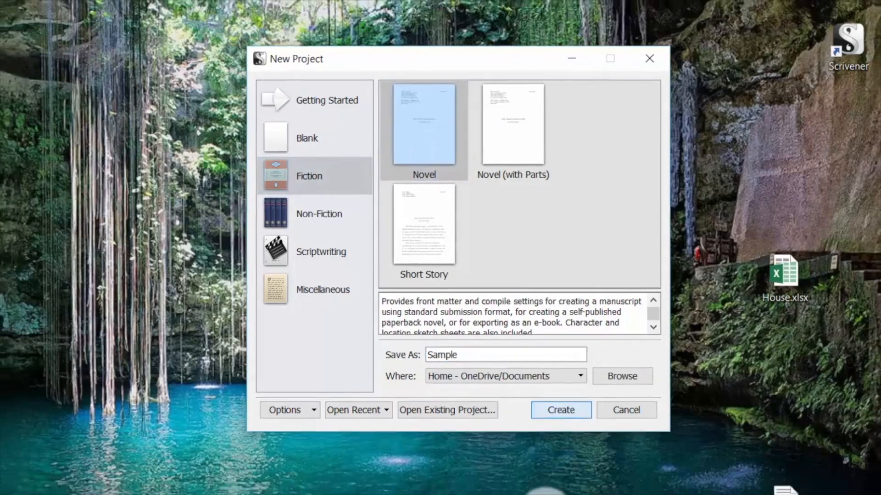
click(560, 410)
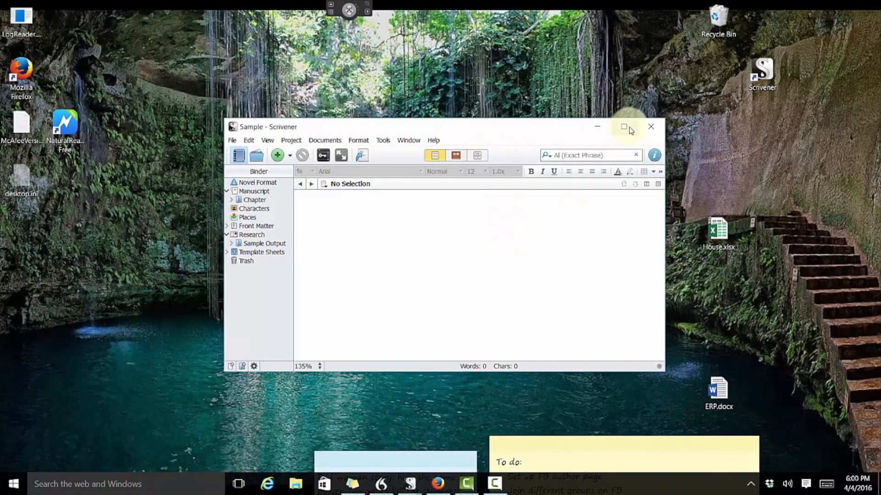
Maximize the project window and show the Inspector.
click(624, 126)
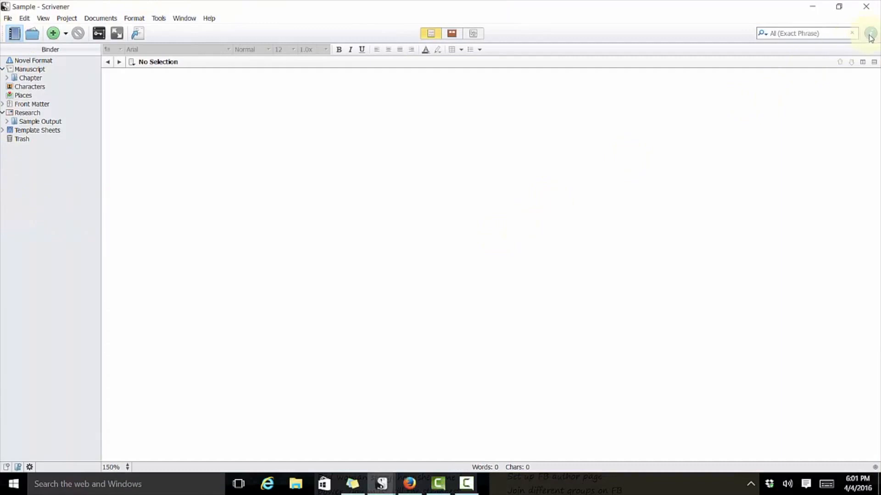
click(870, 34)
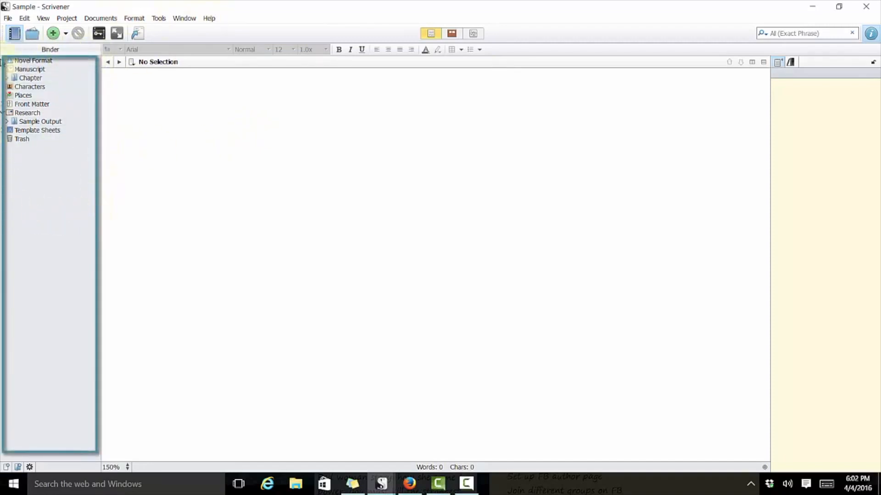
Open the Manuscript folder in the Binder and expand its Chapter folder.
click(29, 69)
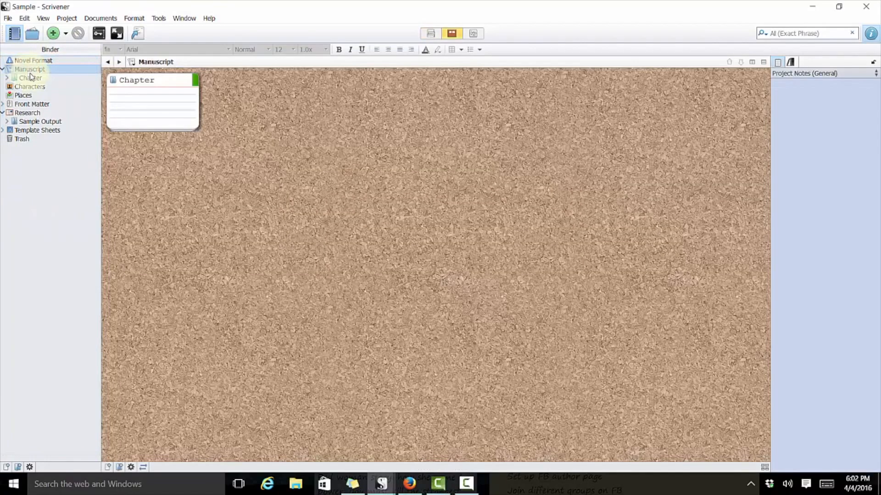
click(7, 78)
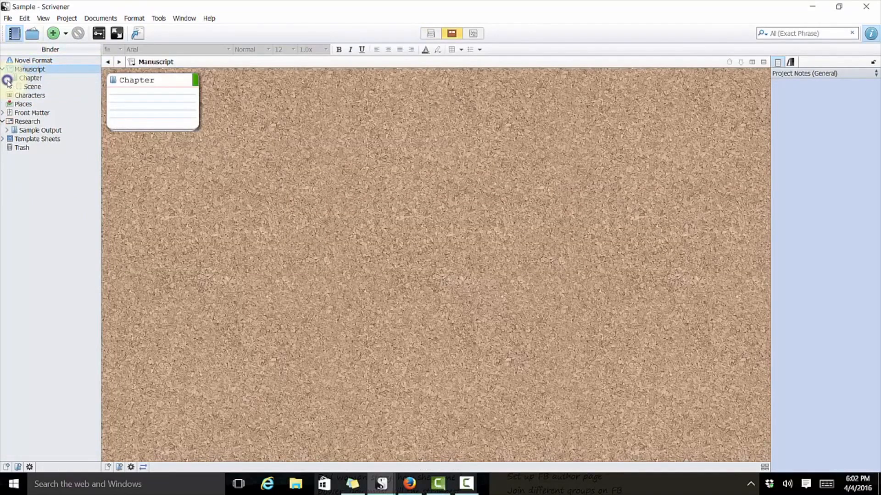
click(47, 79)
click(49, 87)
click(43, 71)
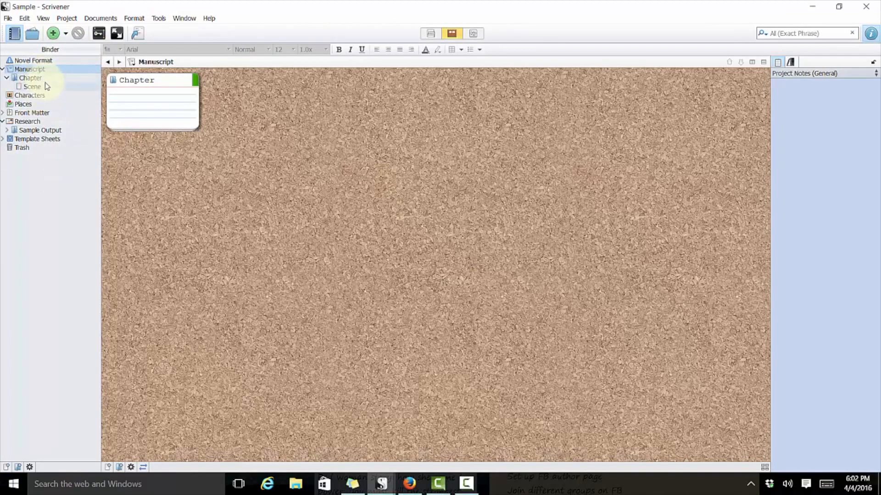
click(839, 84)
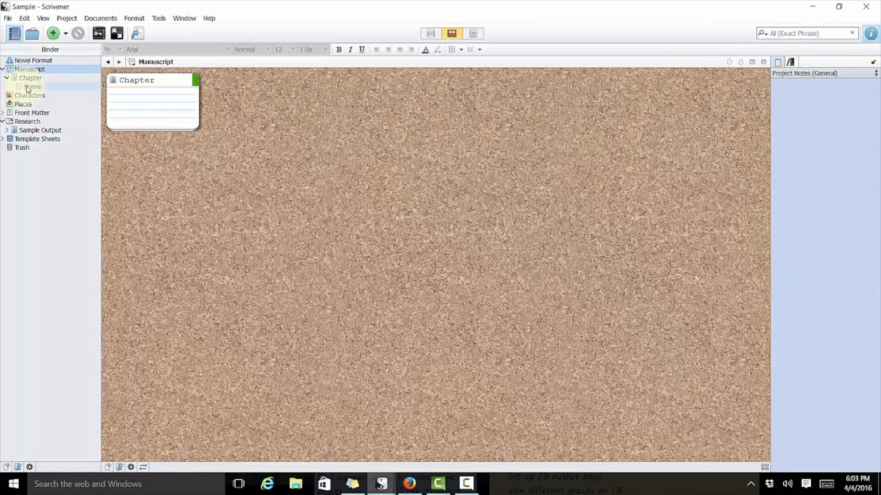
Open the Scene document and look over its synopsis, metadata, document notes and writing area.
click(29, 87)
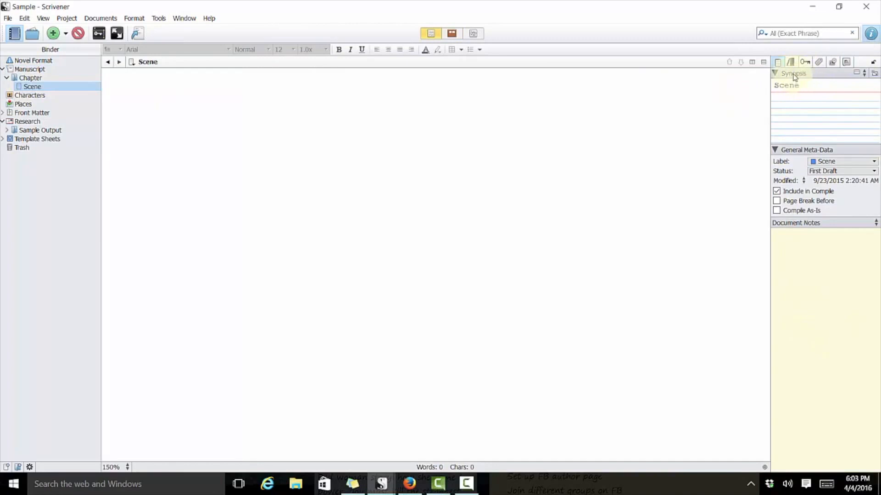
click(821, 96)
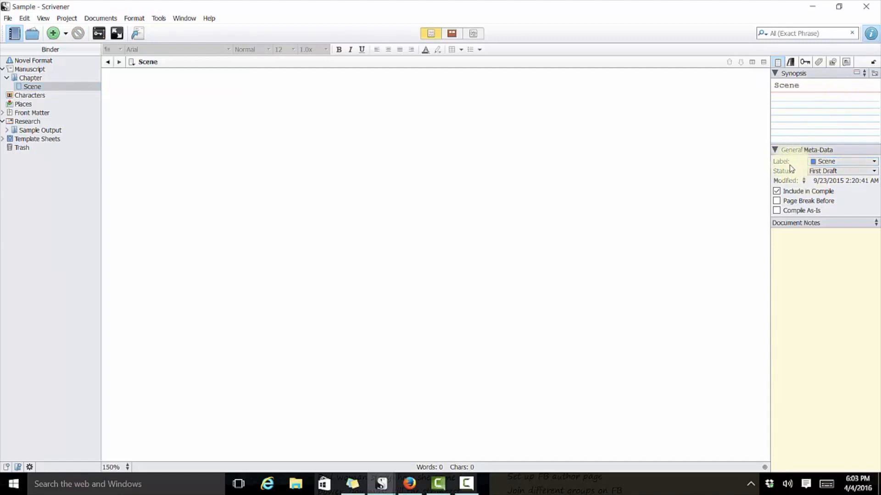
click(795, 246)
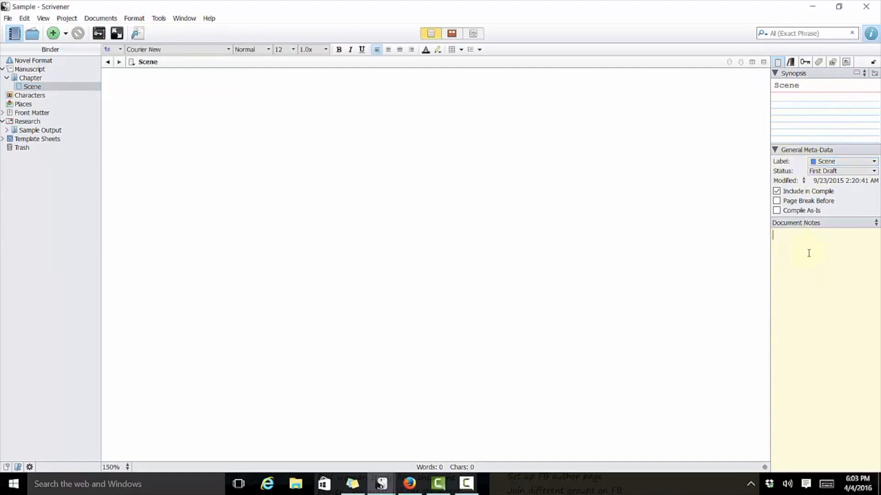
click(470, 139)
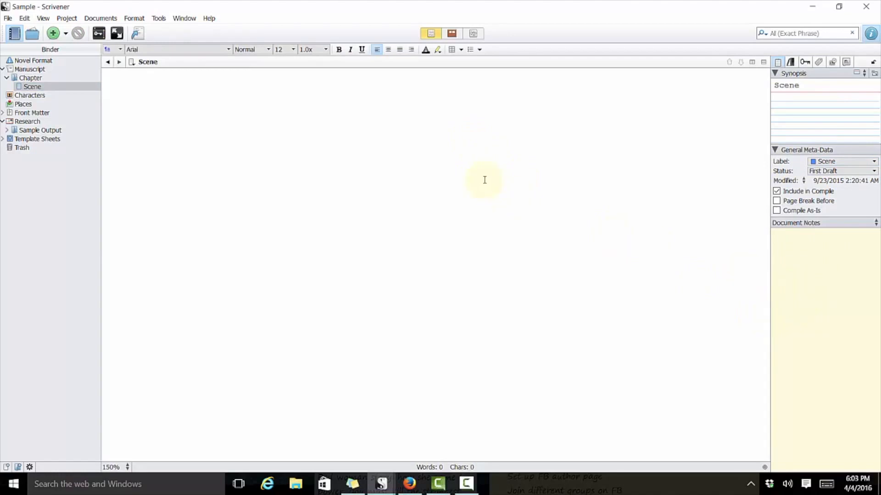
click(833, 267)
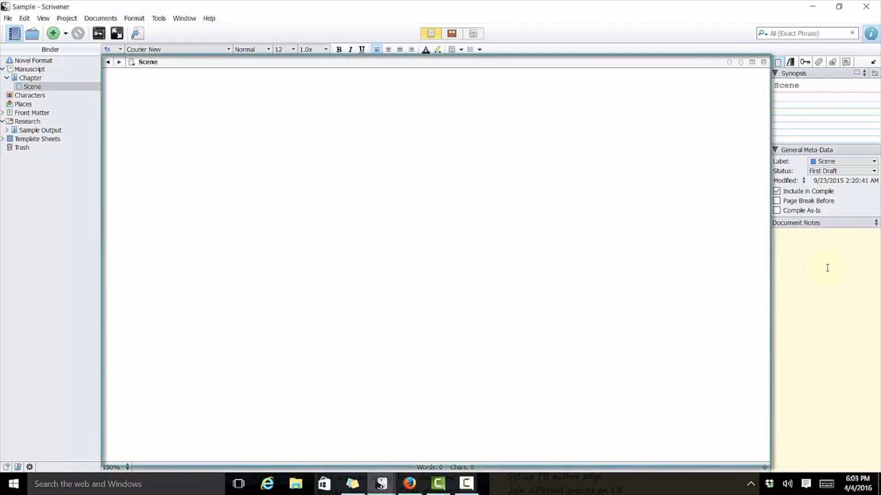
click(111, 78)
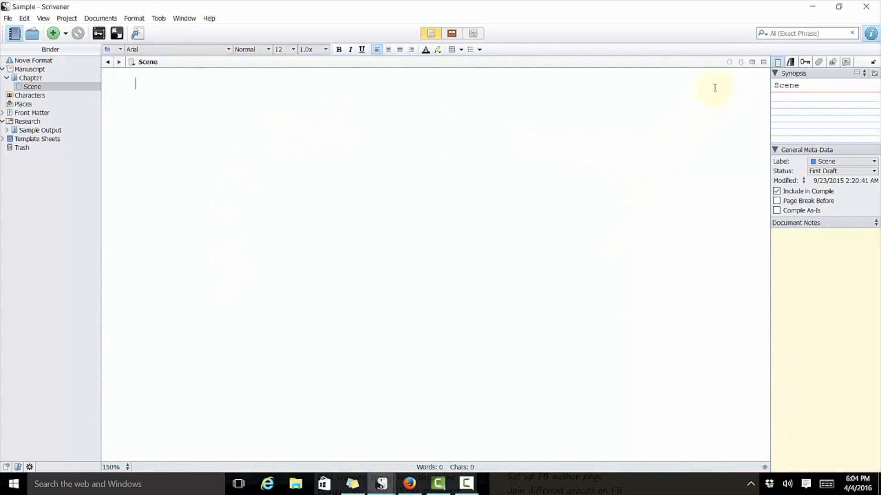
click(48, 79)
click(49, 89)
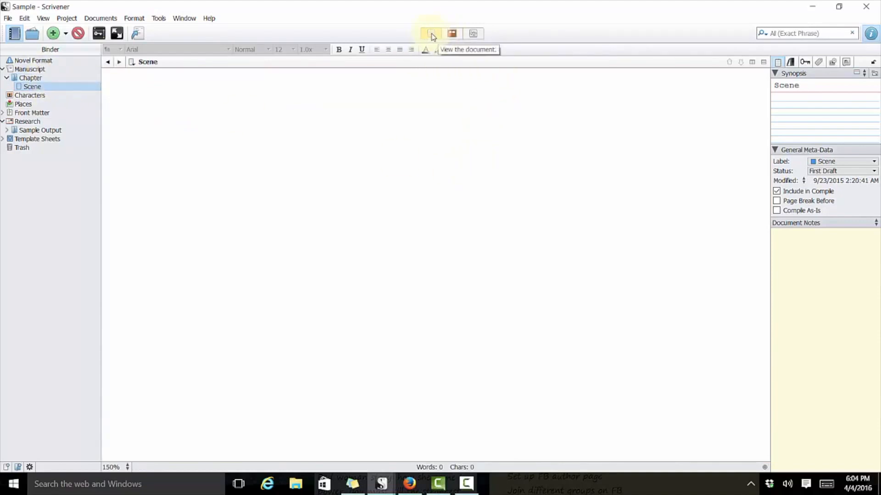
click(192, 119)
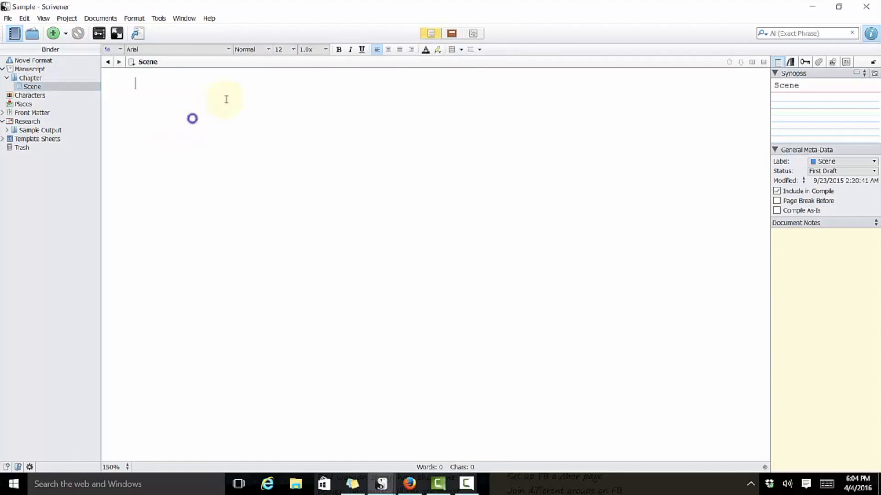
View the Scene as document, corkboard and outline, and the Chapter folder as corkboard and outline.
click(432, 32)
click(453, 33)
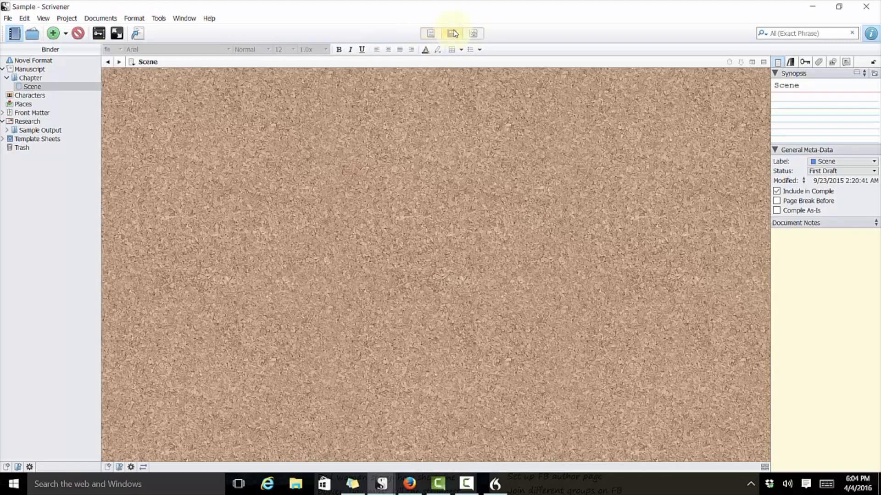
click(474, 33)
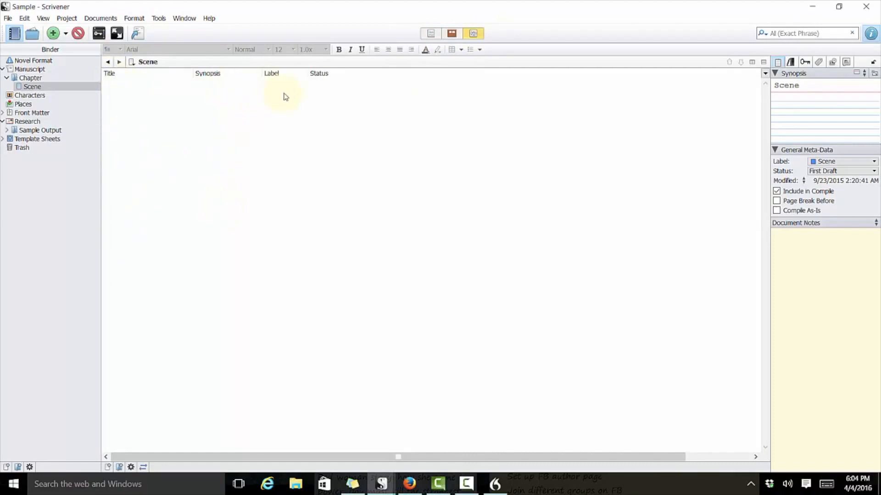
click(31, 78)
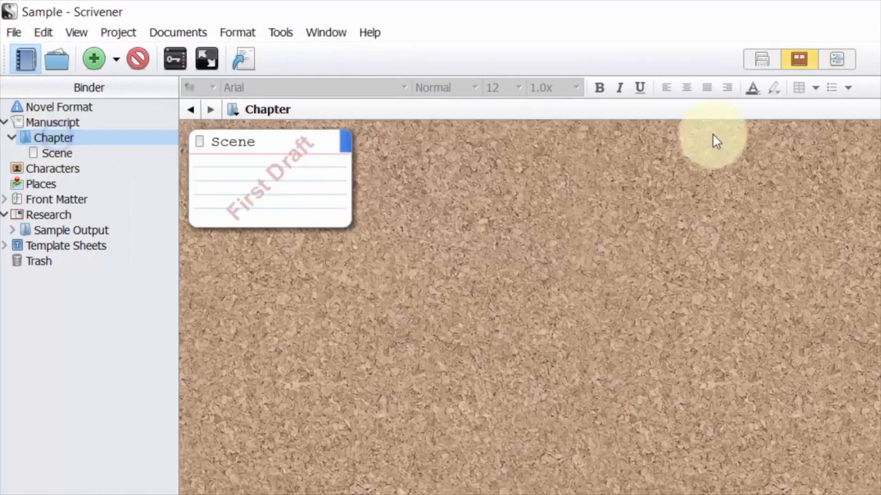
click(836, 58)
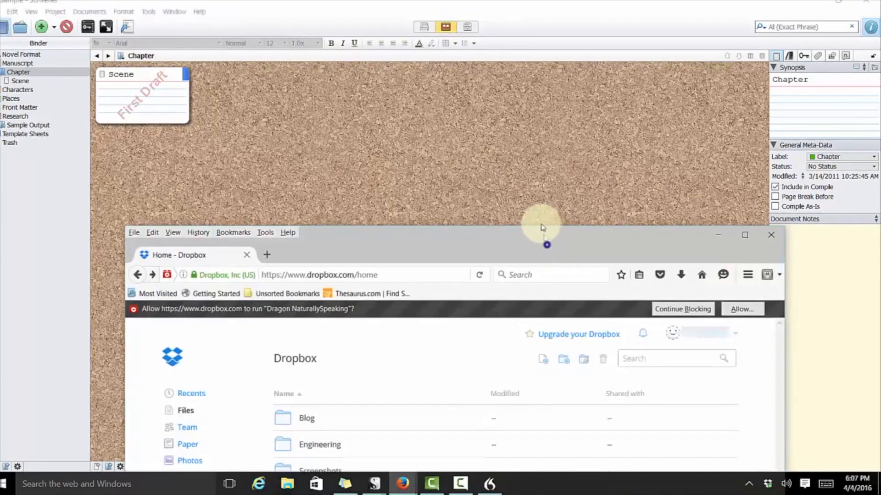
Switch to the Dropbox website in Firefox and open the account's Install page to view the desktop download.
drag(529, 120, 604, 70)
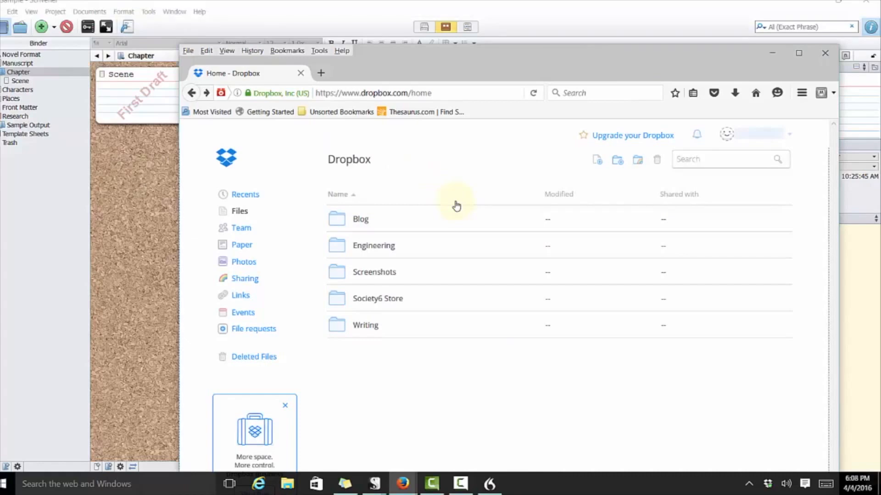
click(788, 137)
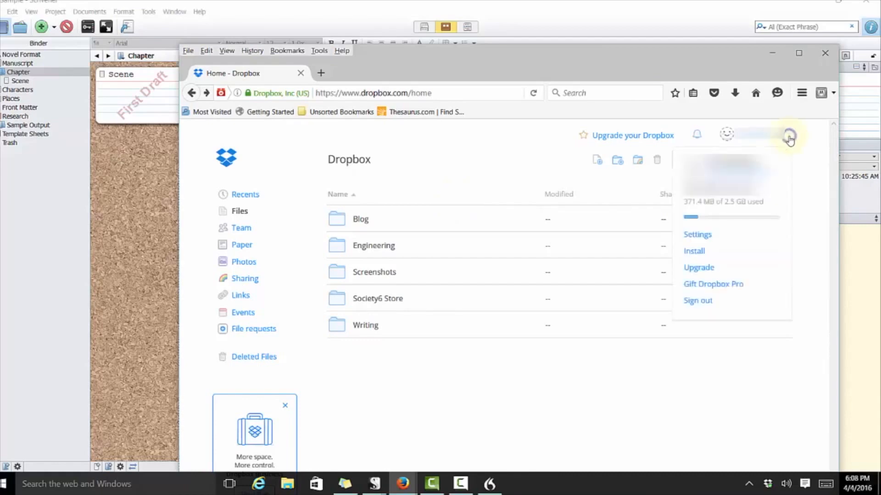
click(696, 255)
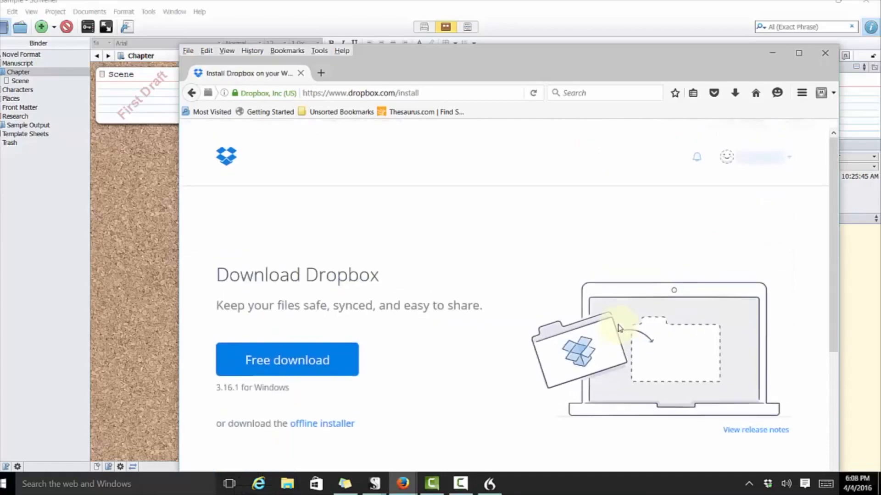
scroll(484, 299, down, 3)
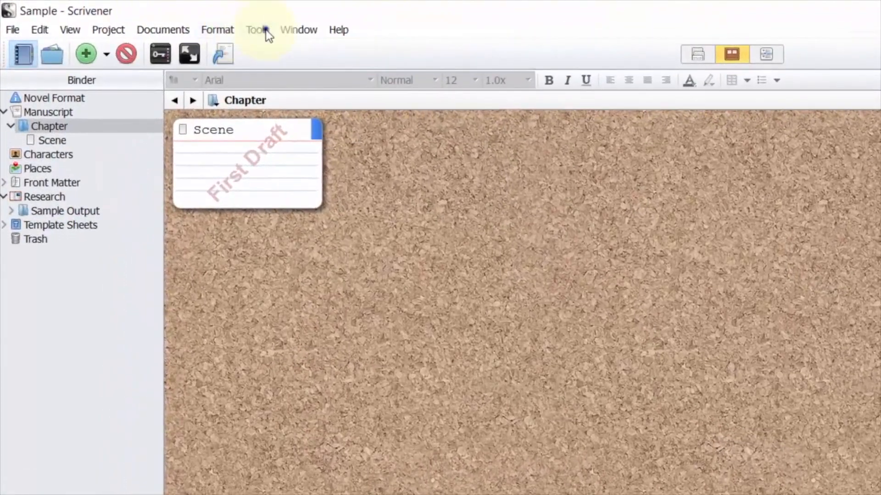
Examine Scrivener's Backup options and browse to the Dropbox folder as a possible backup location, cancelling the folder selection and the options.
click(164, 18)
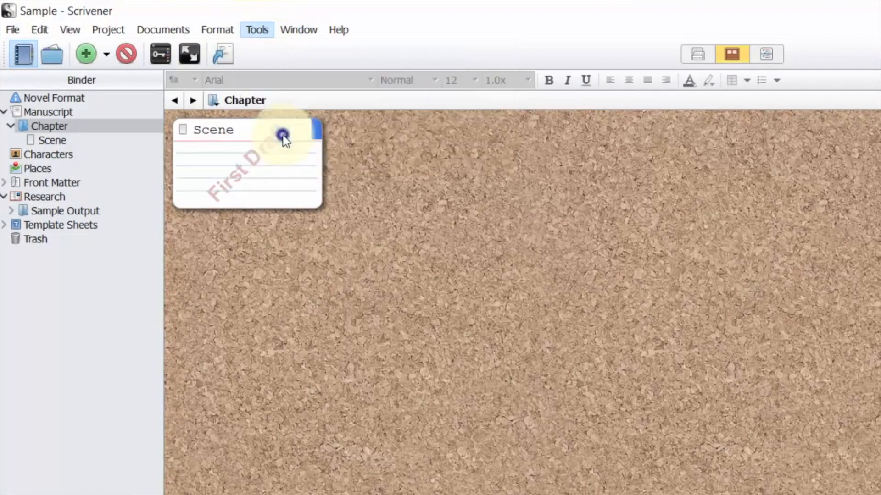
click(282, 134)
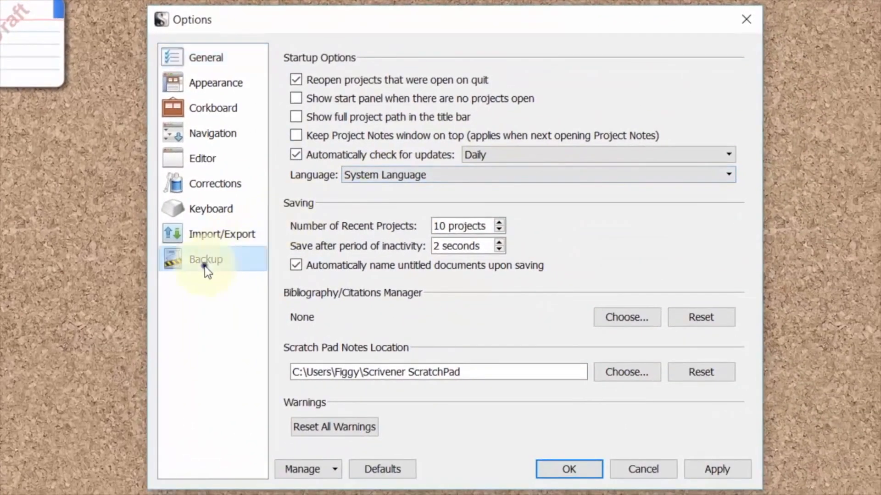
click(205, 265)
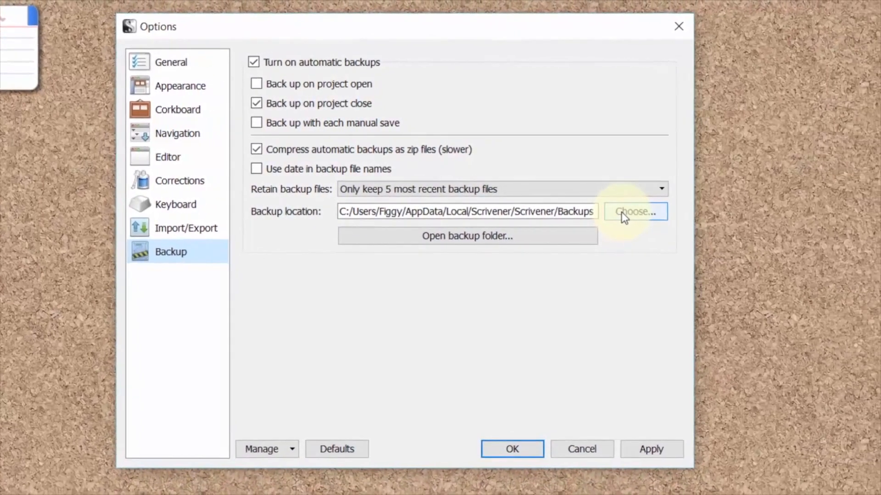
click(686, 217)
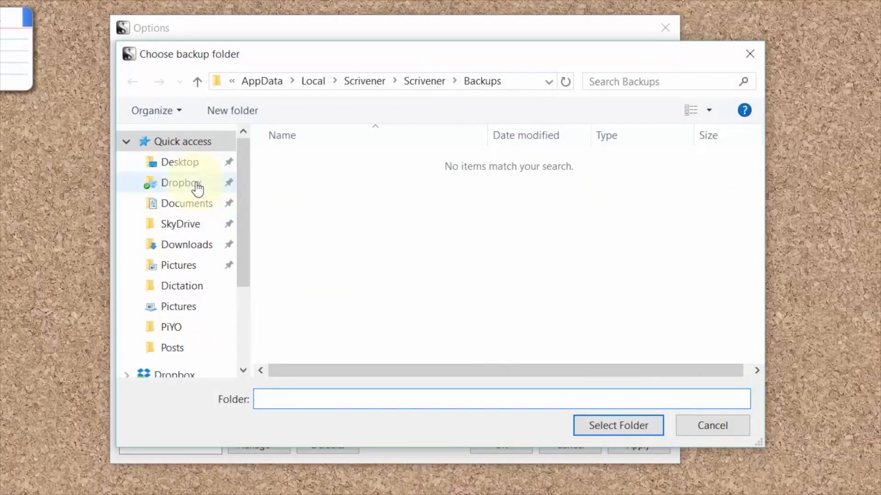
click(197, 185)
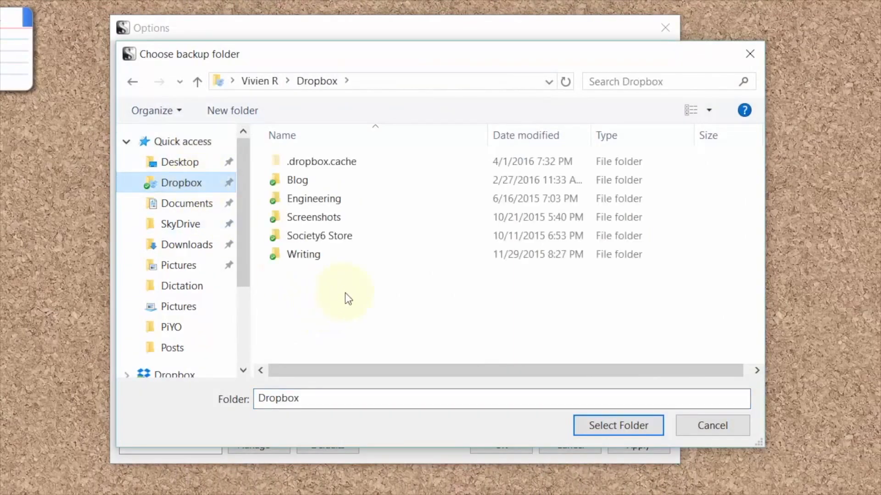
click(716, 427)
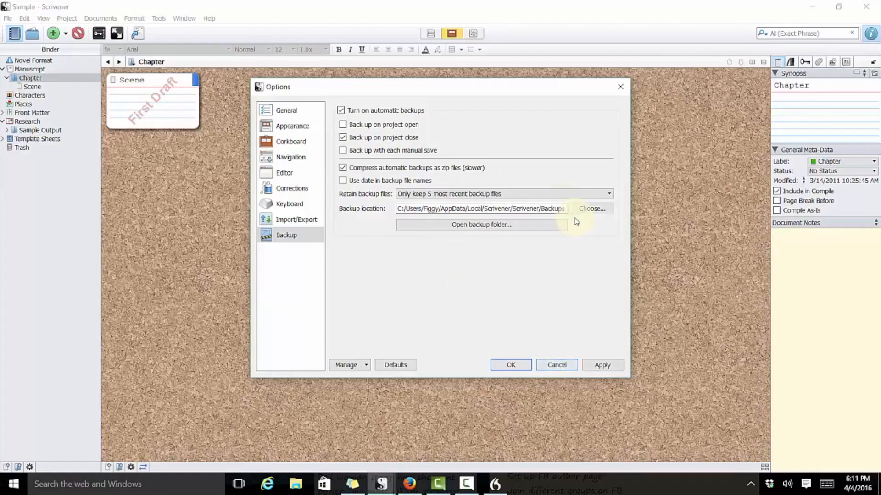
click(551, 444)
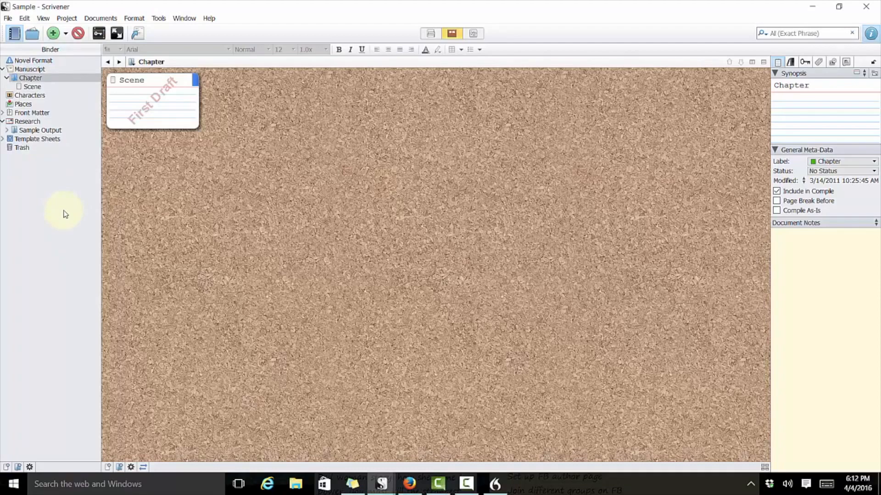
Open the Scene document under Chapter and place the cursor in its text area.
click(49, 88)
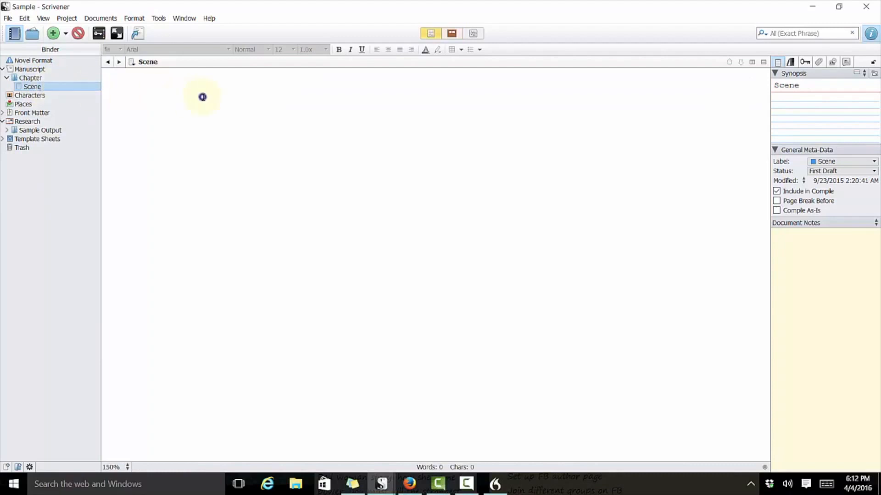
click(203, 98)
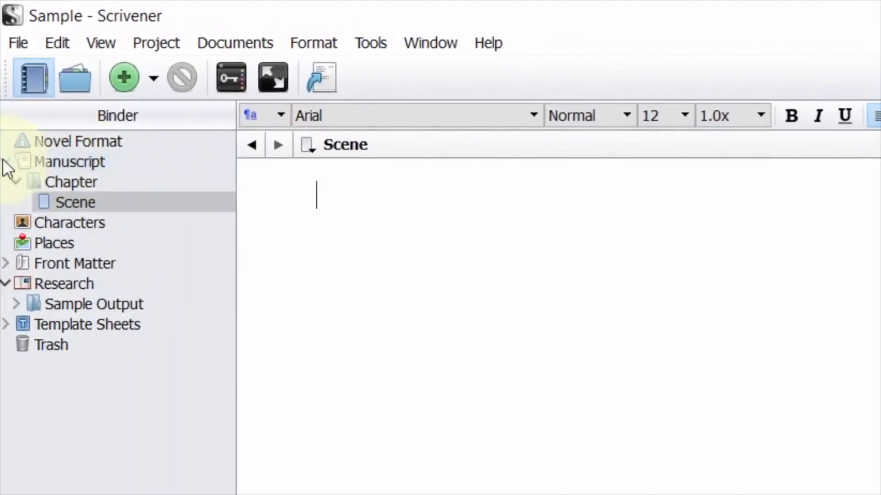
Move the Scene document out of the Chapter folder so it sits directly under Manuscript, above Chapter.
click(3, 160)
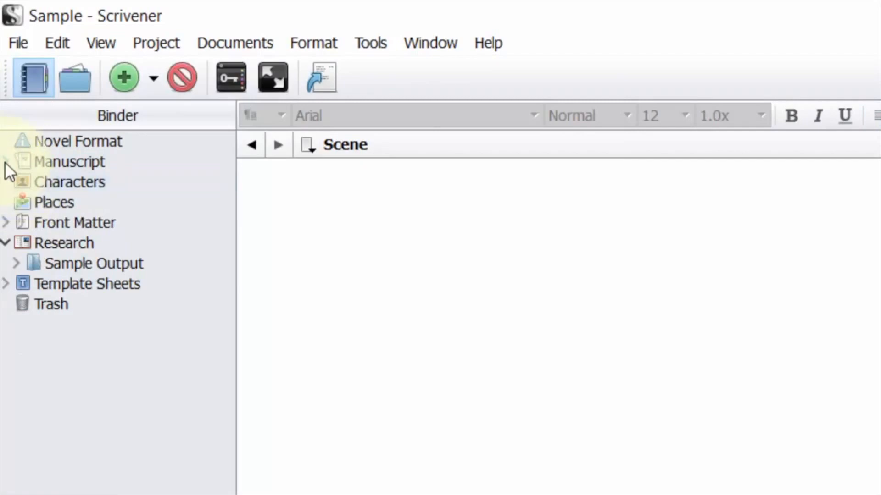
click(3, 161)
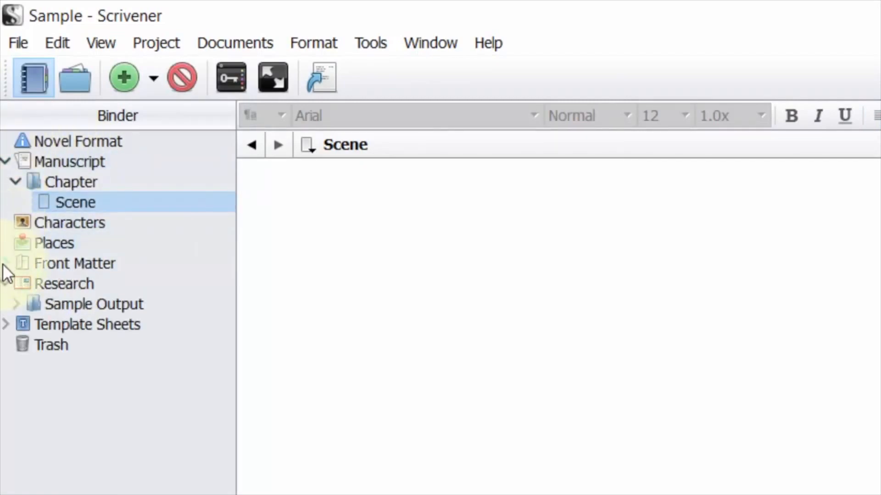
click(70, 184)
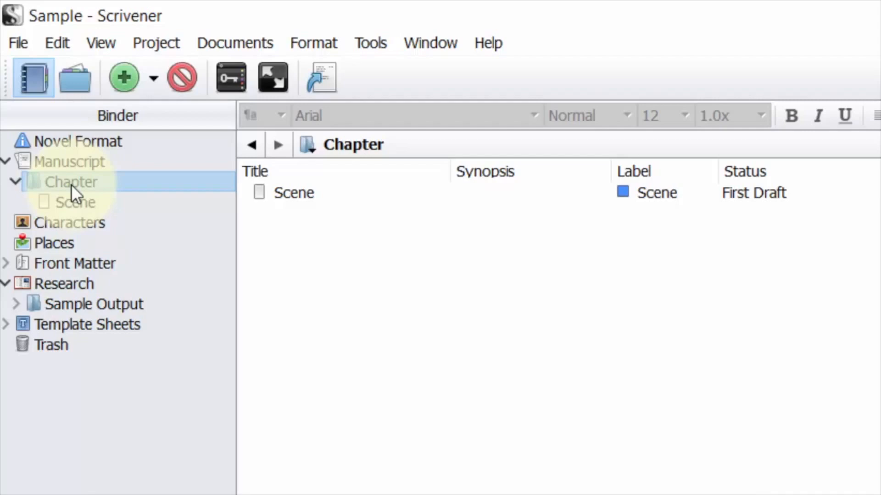
key(Down)
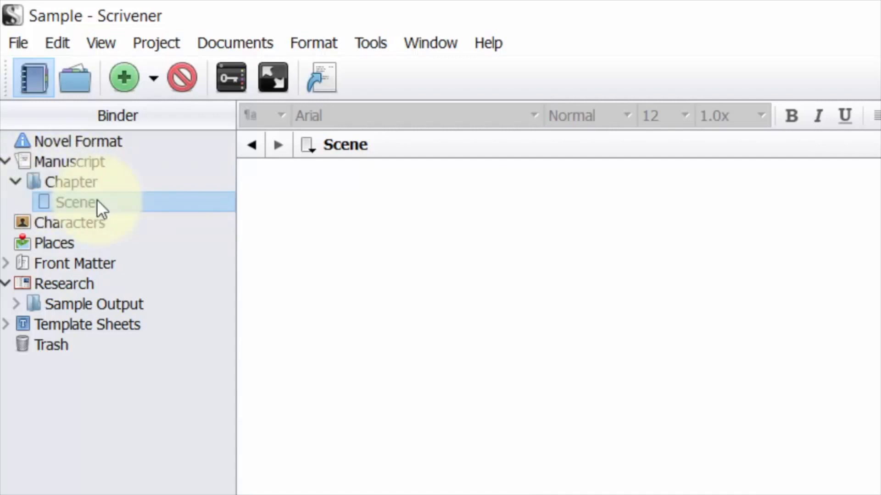
drag(98, 199, 87, 167)
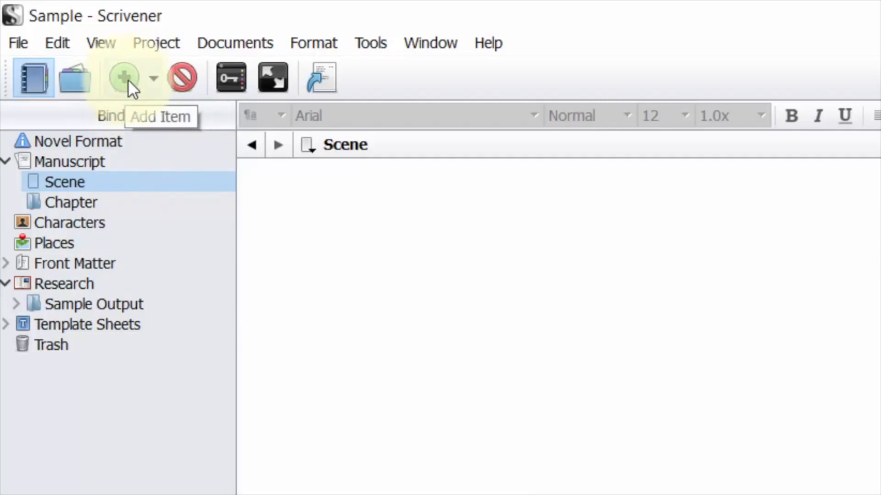
Add a new text document named Scene 1 inside the Chapter folder.
click(155, 73)
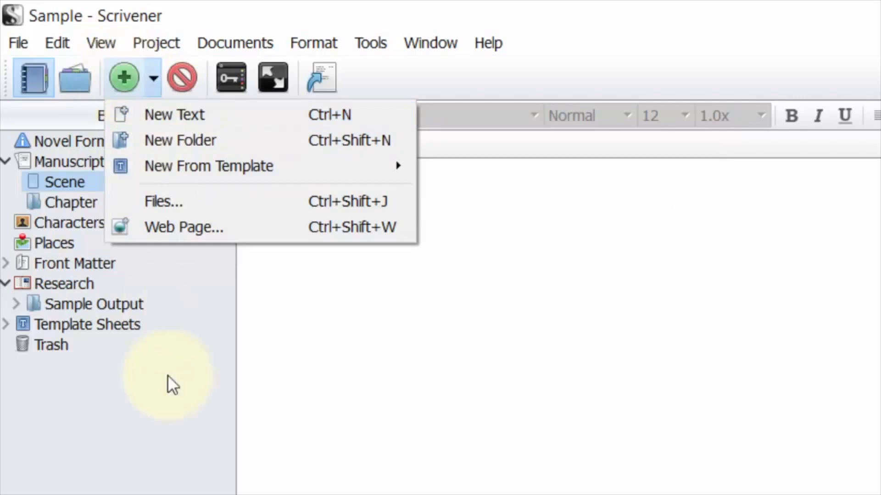
click(160, 365)
click(98, 205)
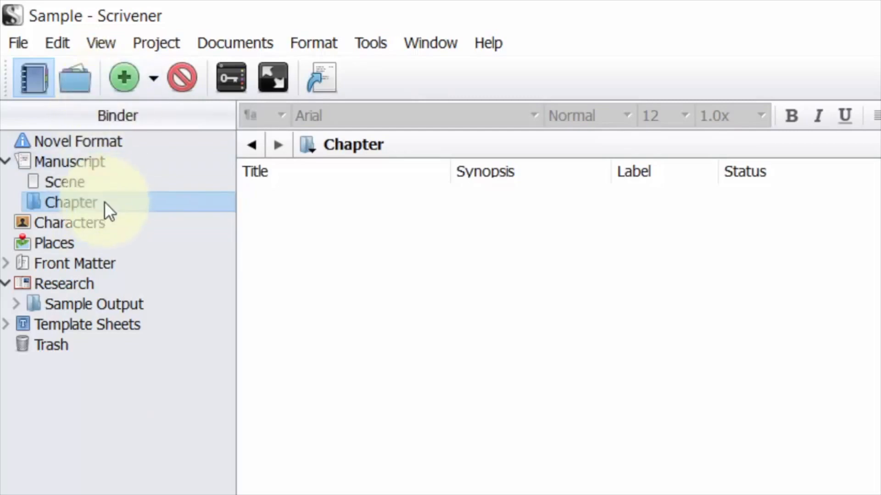
click(124, 77)
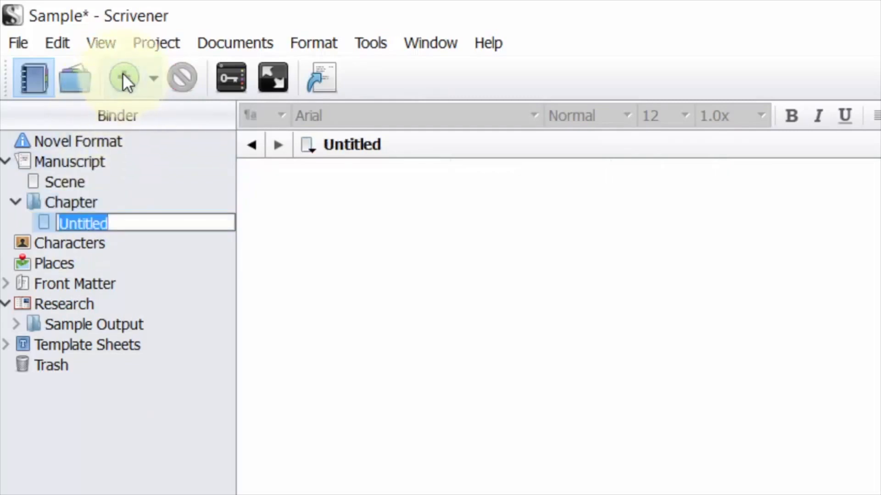
text(Scene 1)
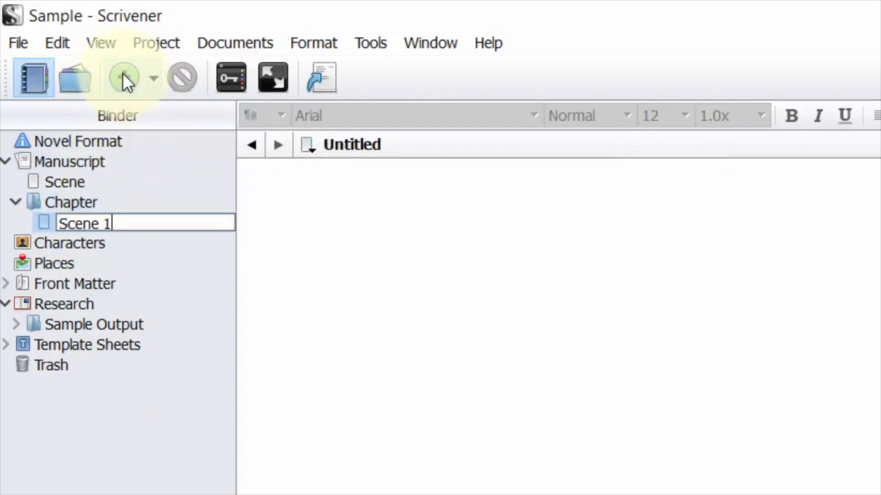
key(Return)
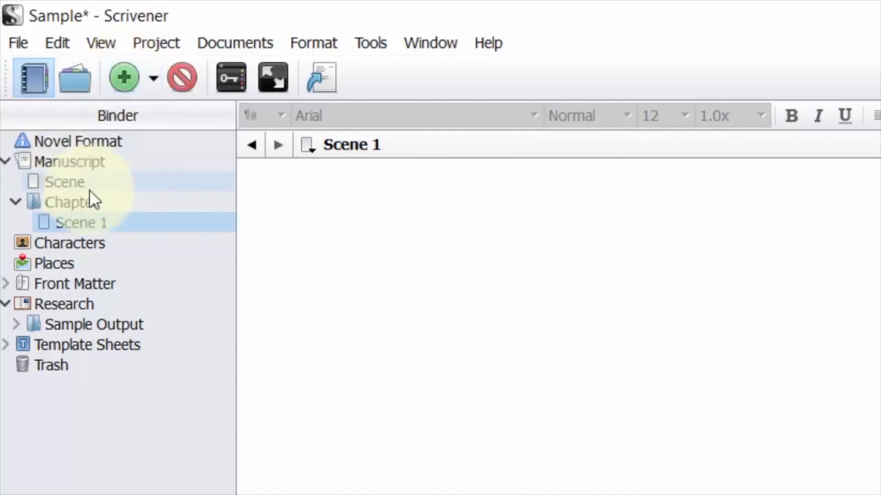
Add a text document named Scene 2 directly below Scene in Manuscript and collapse the Chapter folder.
click(104, 175)
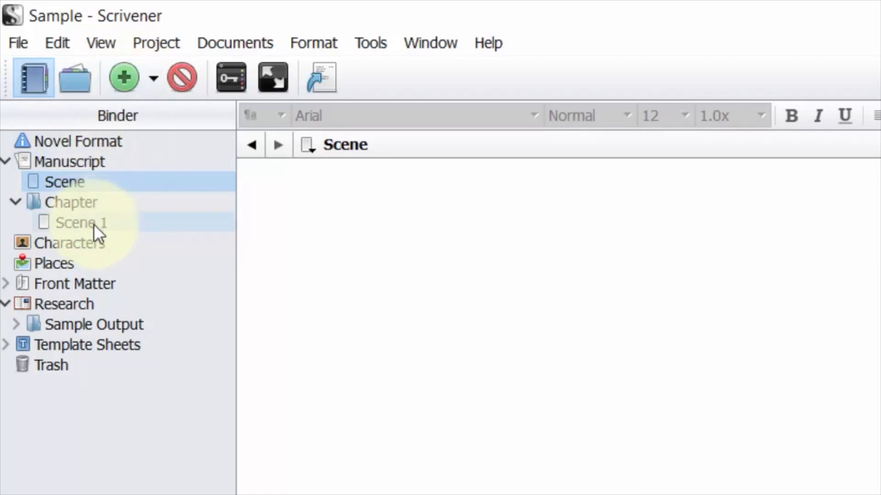
click(125, 76)
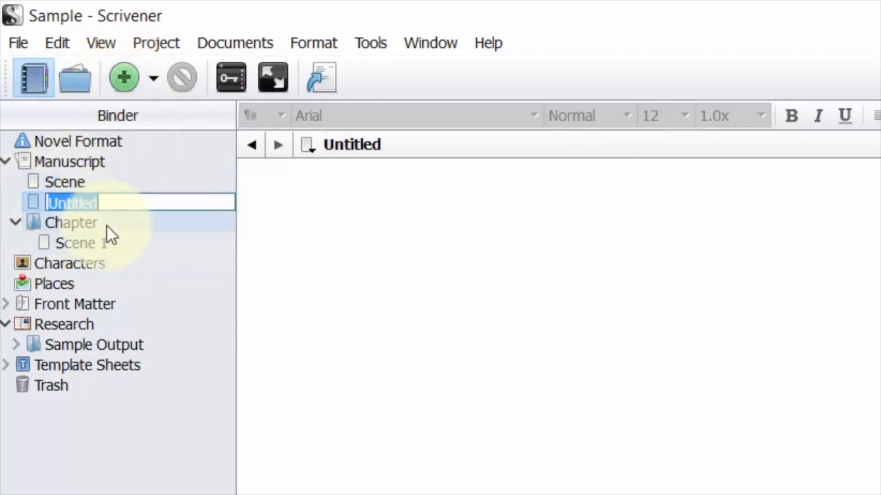
text(Scene 2)
key(Return)
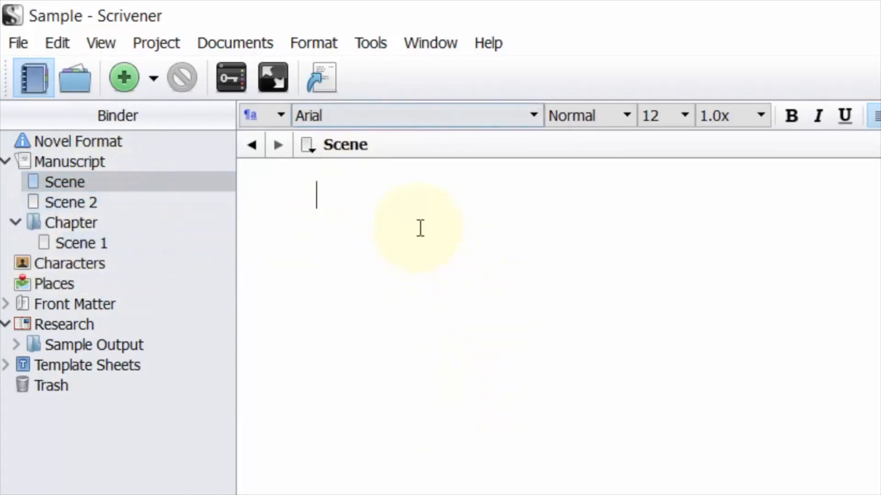
click(16, 222)
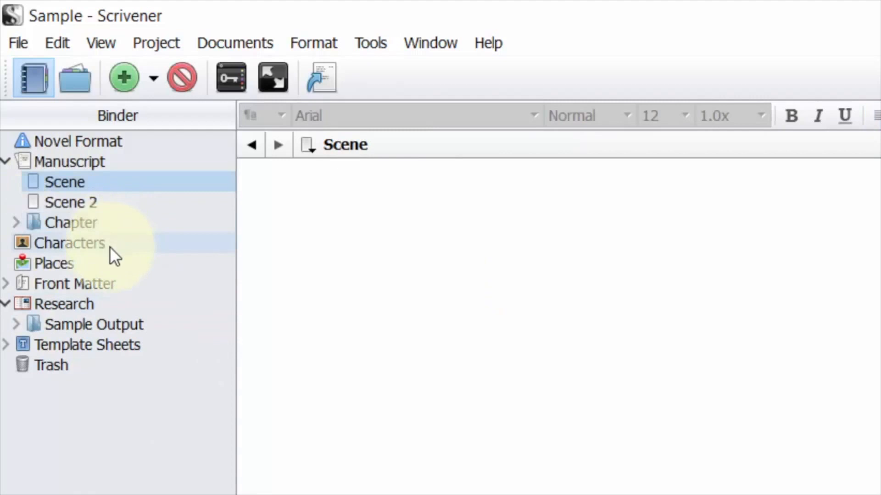
Review the Character Sketch template under Template Sheets from start to end and widen the inspector beside it.
click(109, 246)
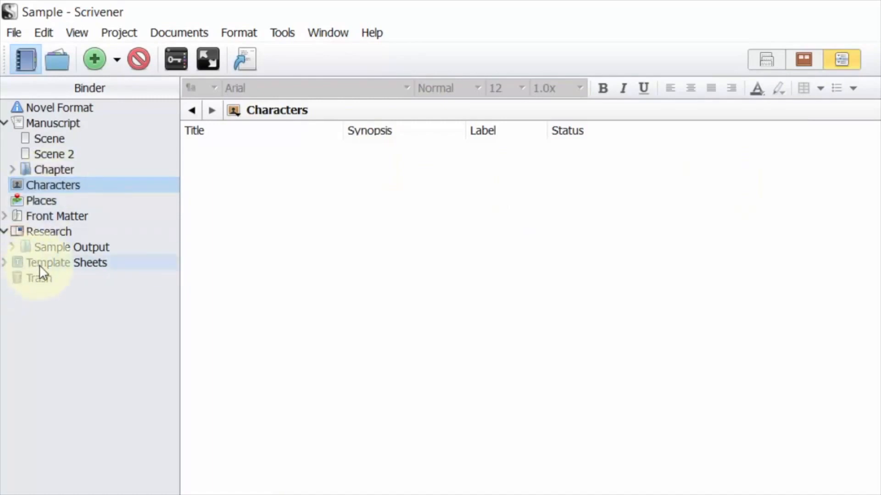
click(5, 262)
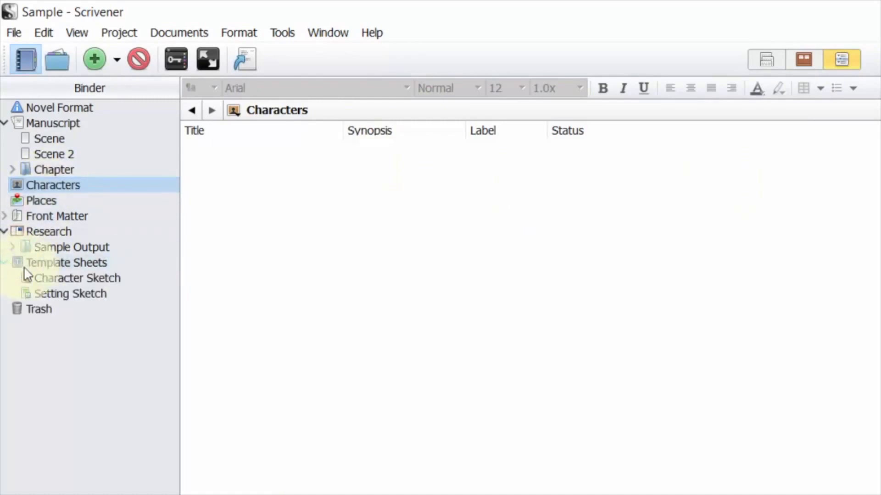
click(84, 255)
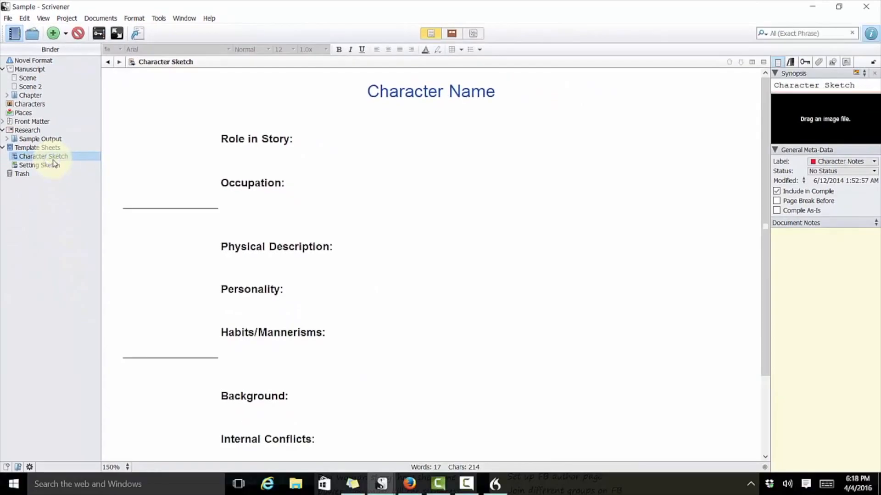
click(386, 143)
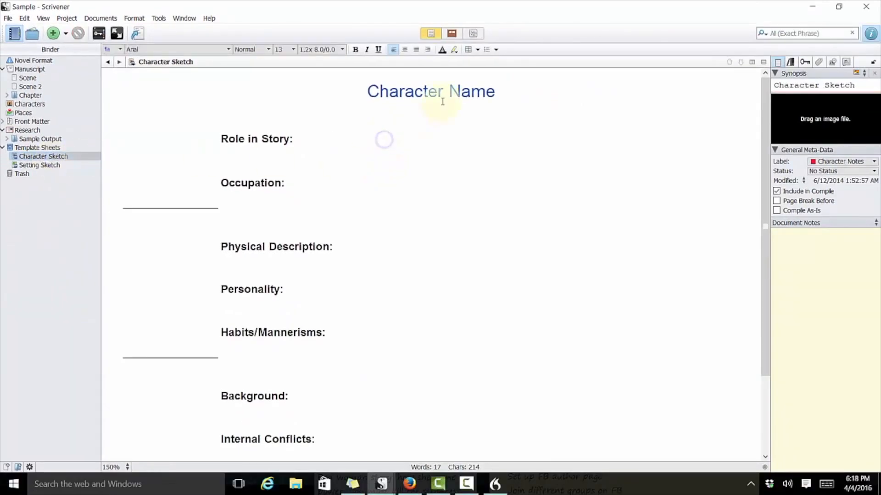
click(383, 89)
scroll(293, 200, down, 3)
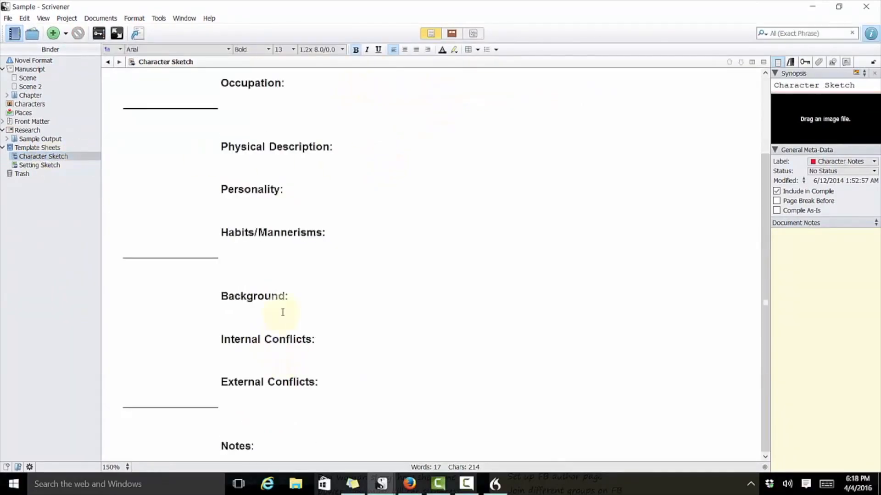
scroll(306, 313, up, 3)
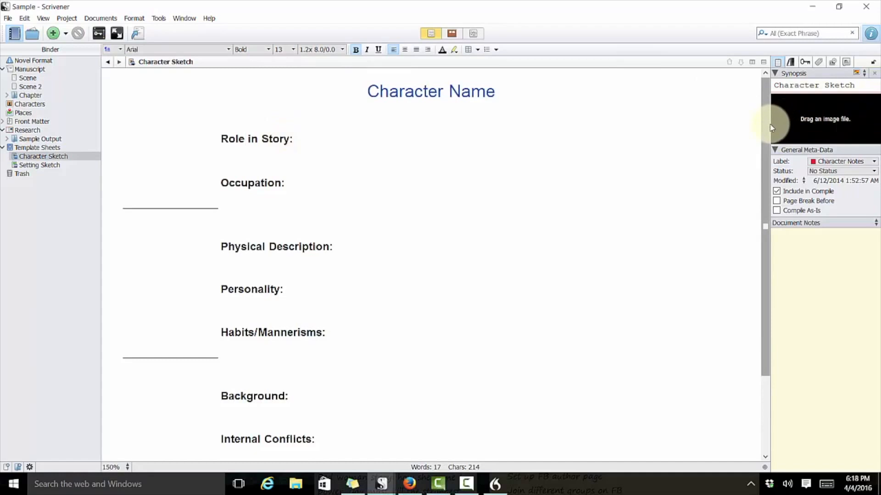
drag(771, 127, 709, 128)
click(349, 102)
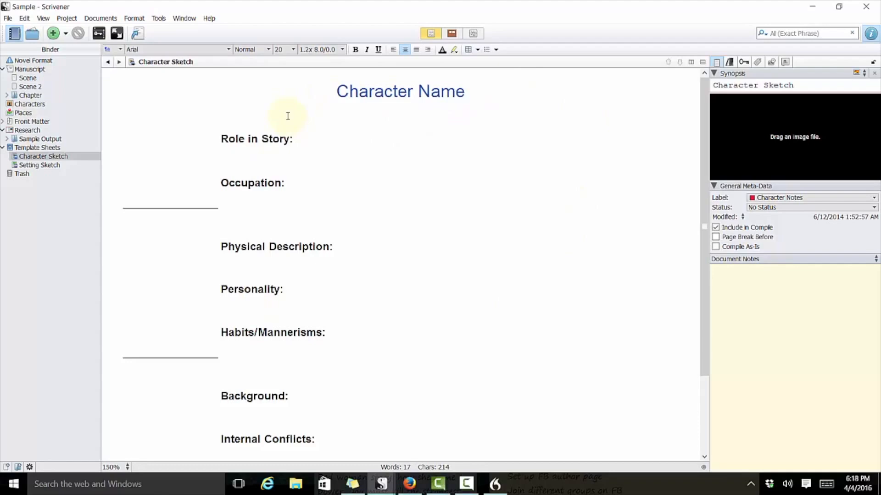
Add a document from the Character Sketch template to the Characters folder and name it Harry Potter.
click(30, 105)
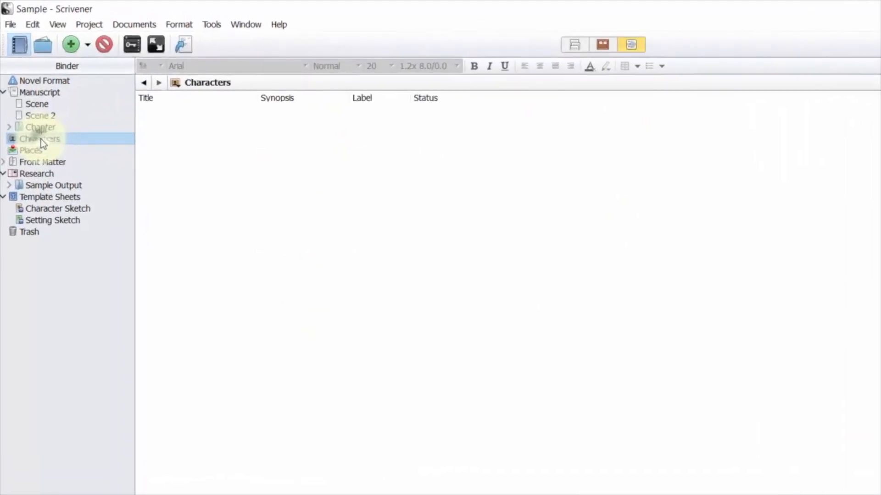
right_click(31, 105)
mouse_move(144, 110)
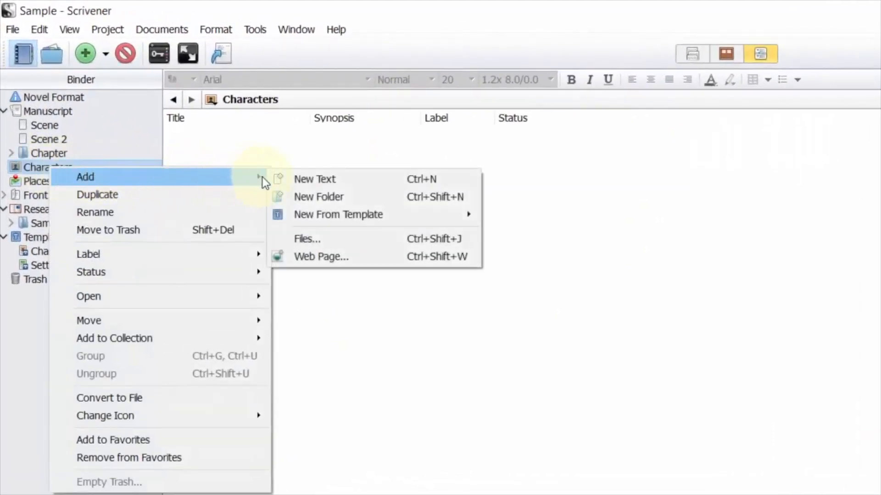
mouse_move(362, 216)
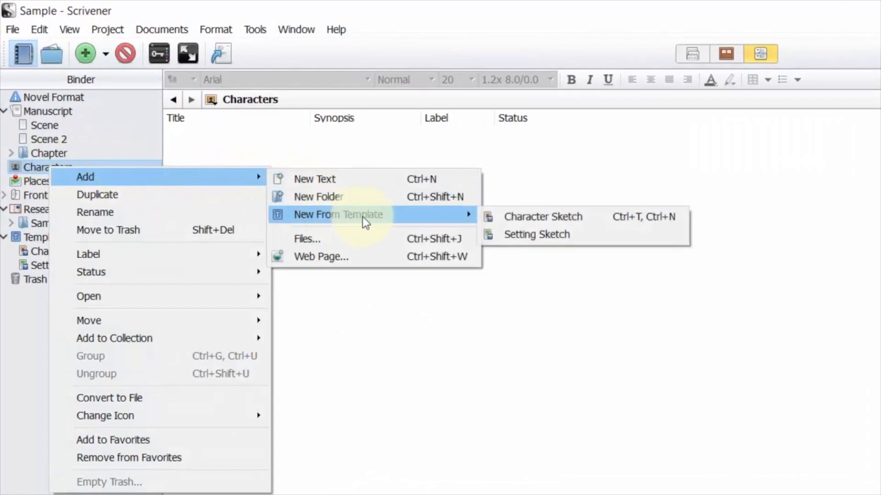
click(533, 216)
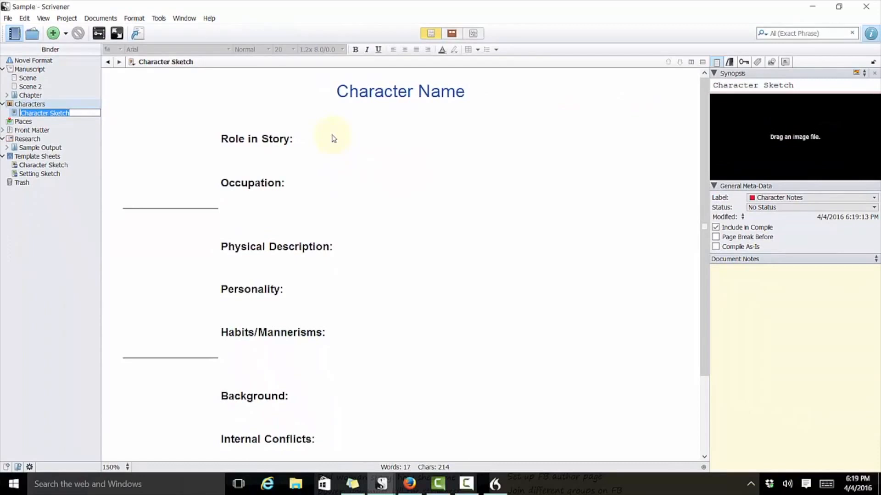
text(Harry Potter)
key(Return)
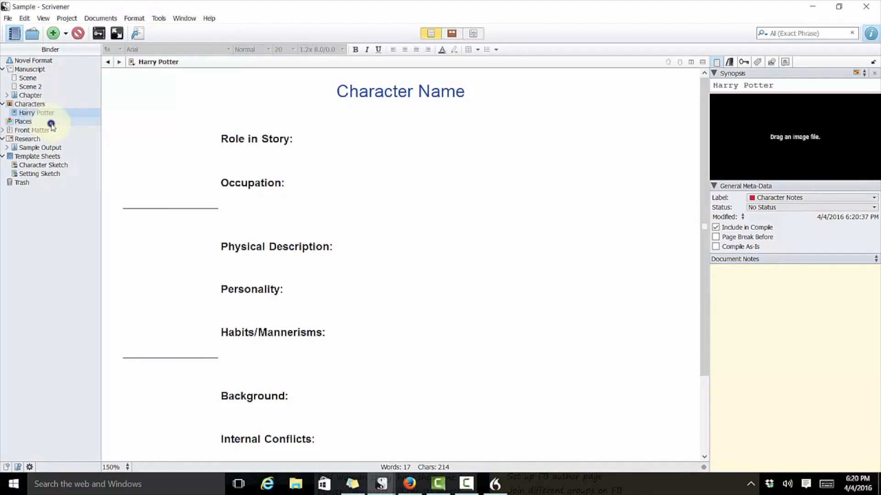
Add a document from the Setting Sketch template to the Places folder, keeping the template's name.
click(46, 122)
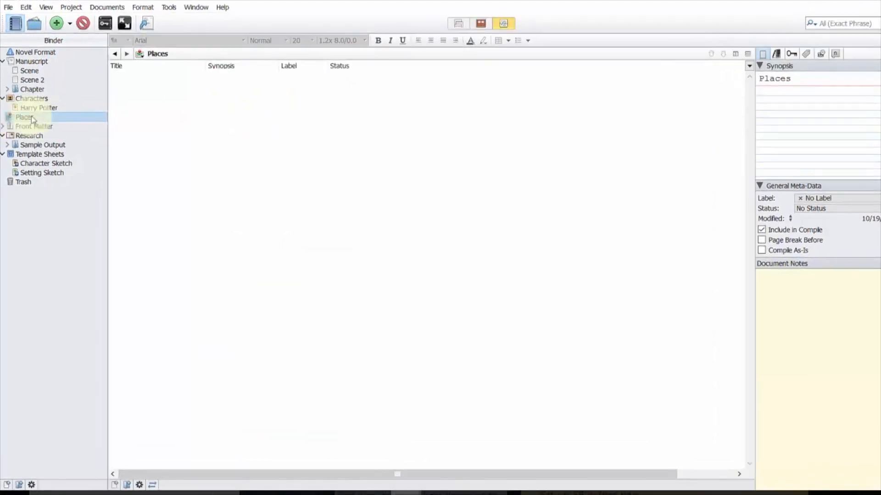
right_click(32, 119)
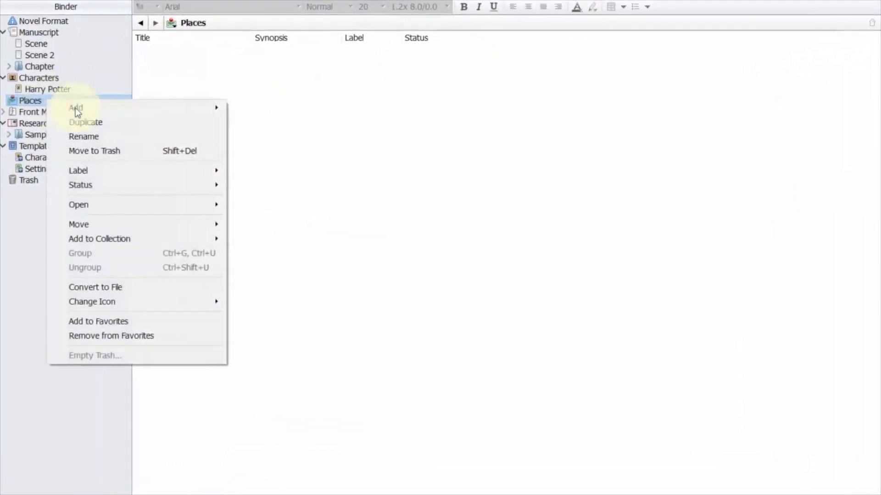
mouse_move(184, 124)
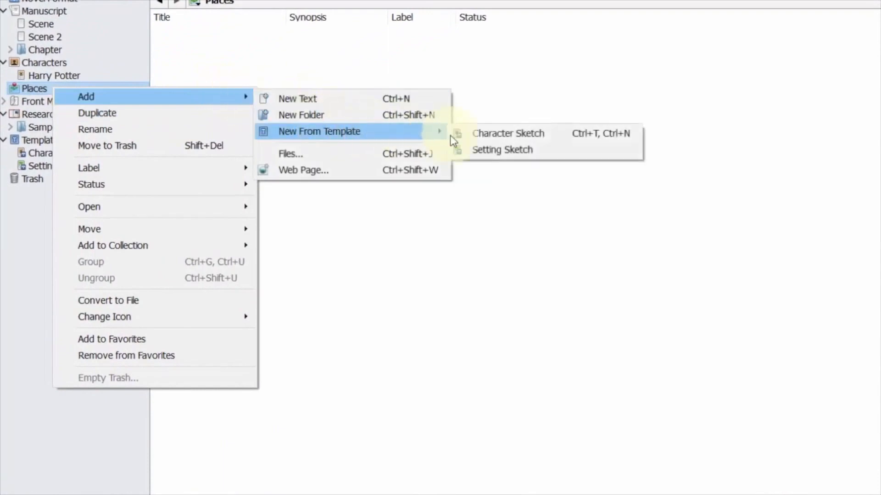
click(452, 150)
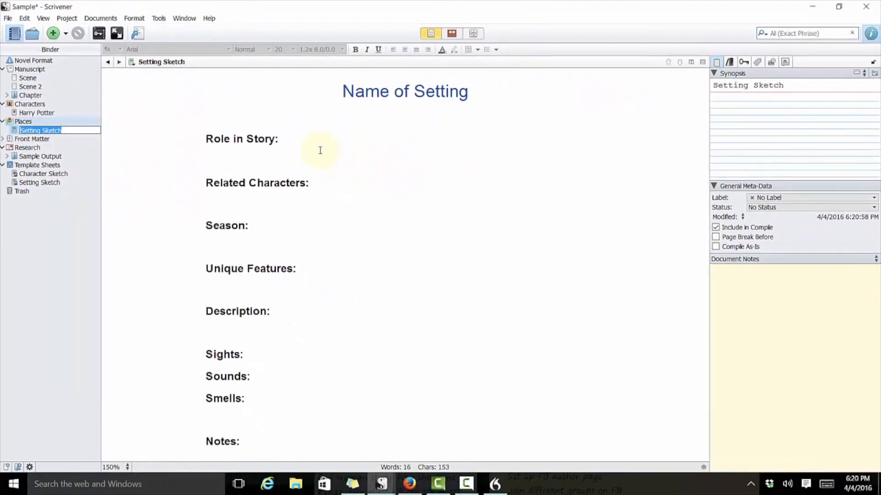
click(294, 310)
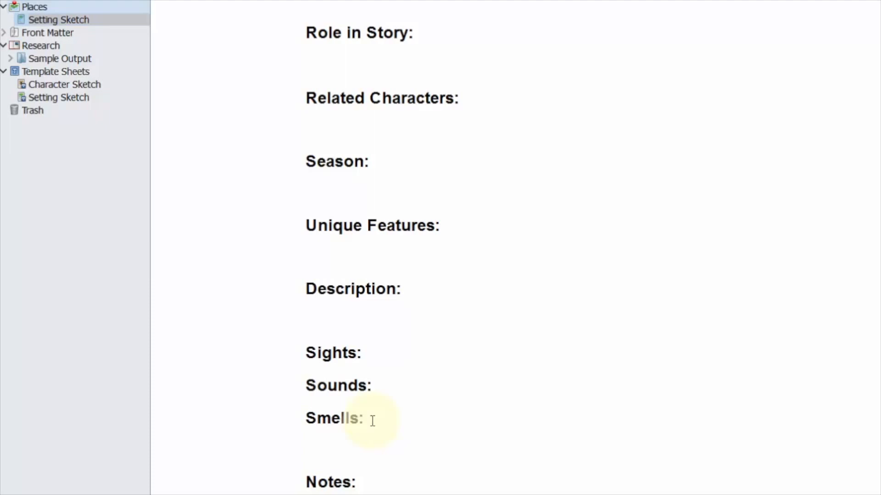
Add a new text document named Clothes to the Research folder.
click(54, 48)
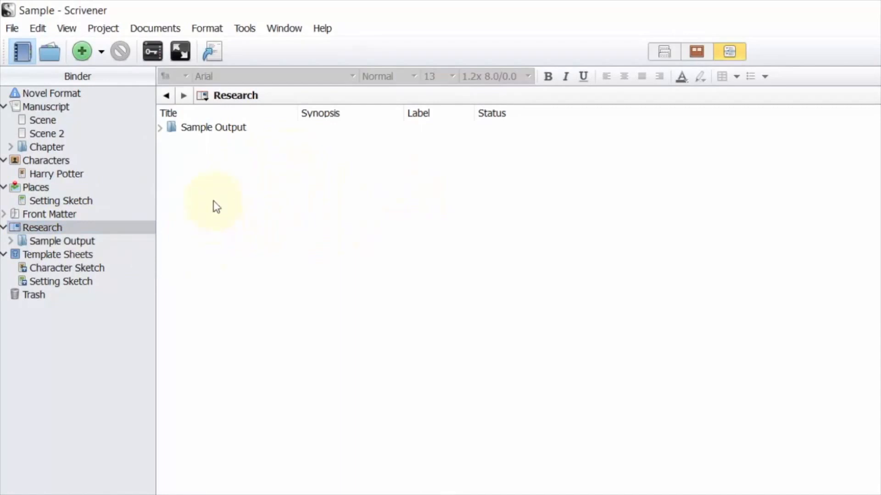
click(82, 52)
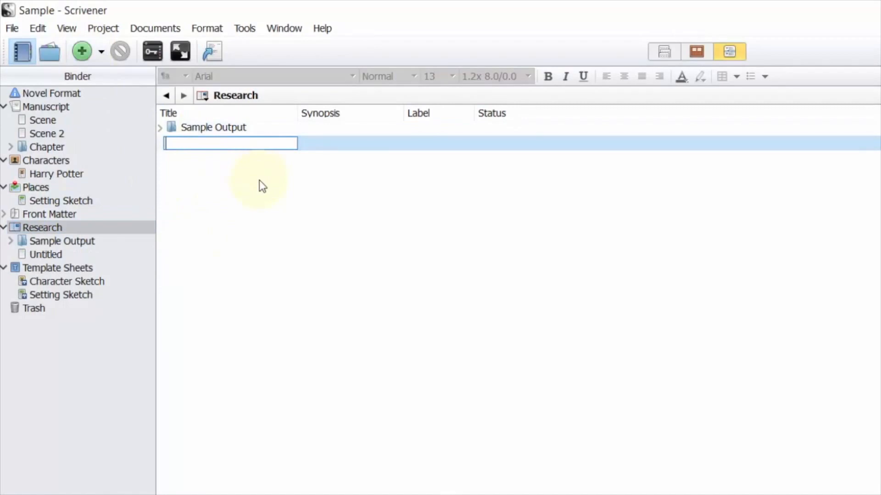
text(Clothes)
key(Return)
click(260, 180)
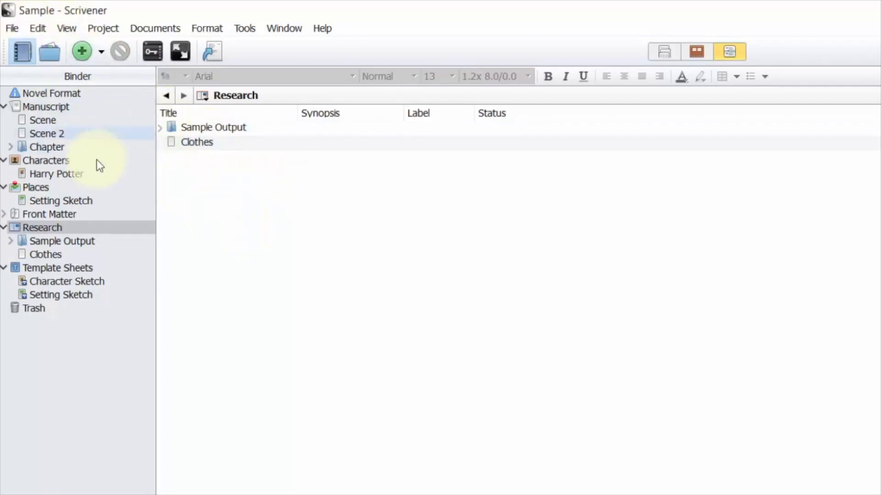
click(9, 29)
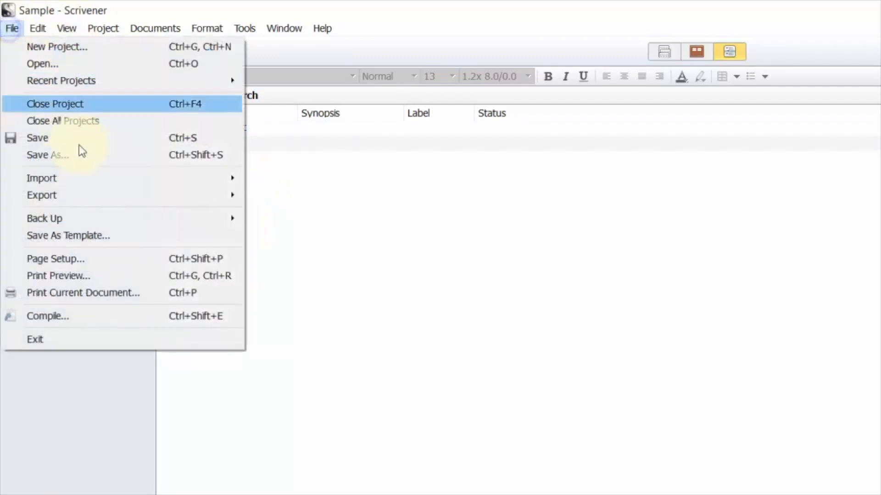
mouse_move(106, 185)
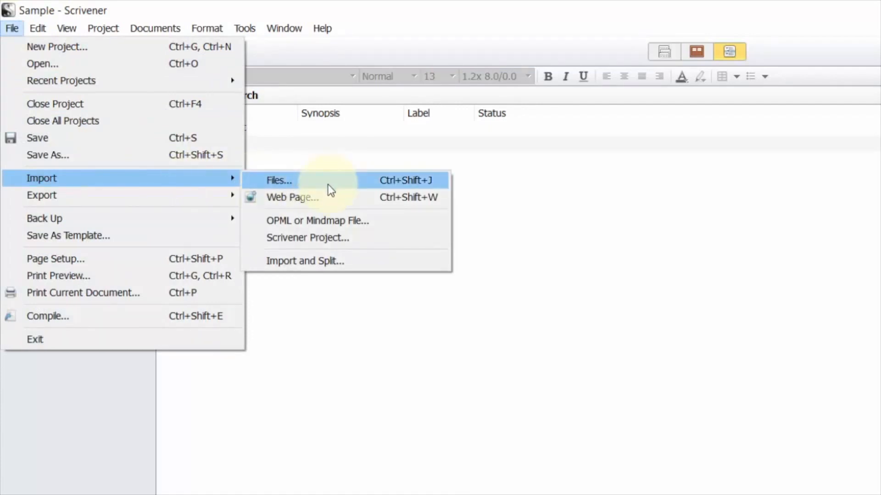
click(328, 202)
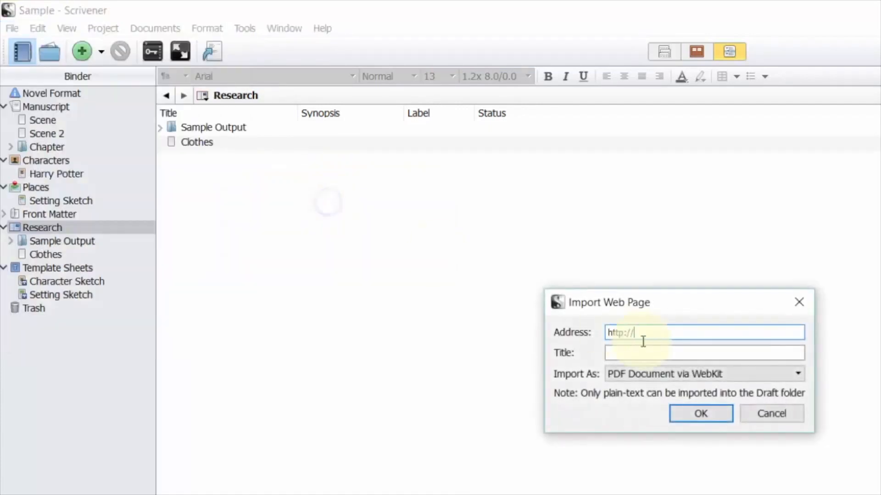
text(vivien)
text(reis.com)
click(690, 352)
text(Website)
click(701, 413)
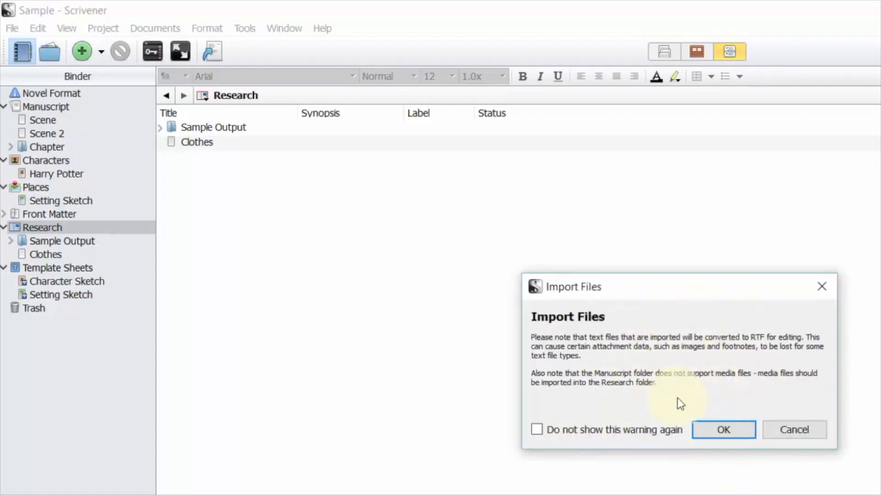
click(718, 433)
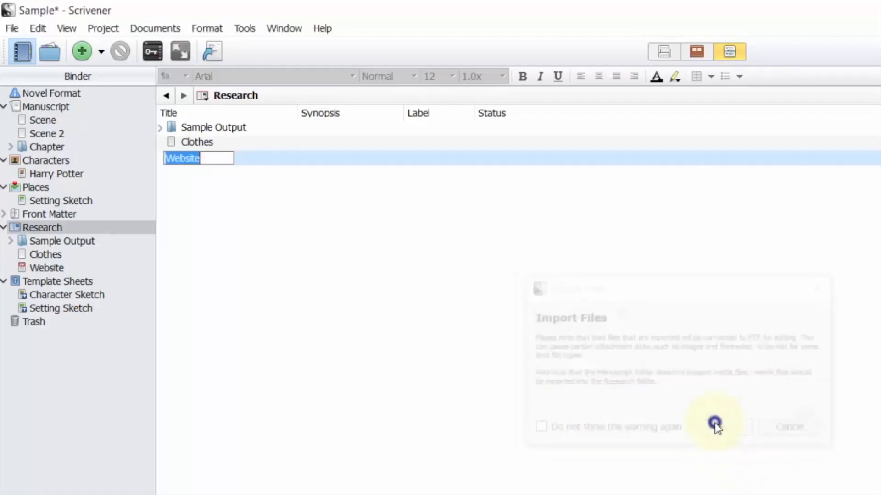
click(325, 248)
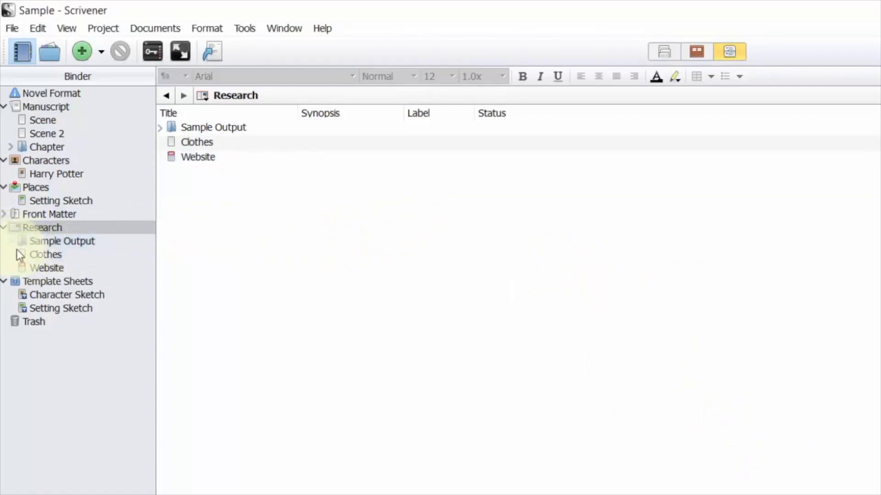
Open the imported Website document under Research and look through its pages.
click(38, 269)
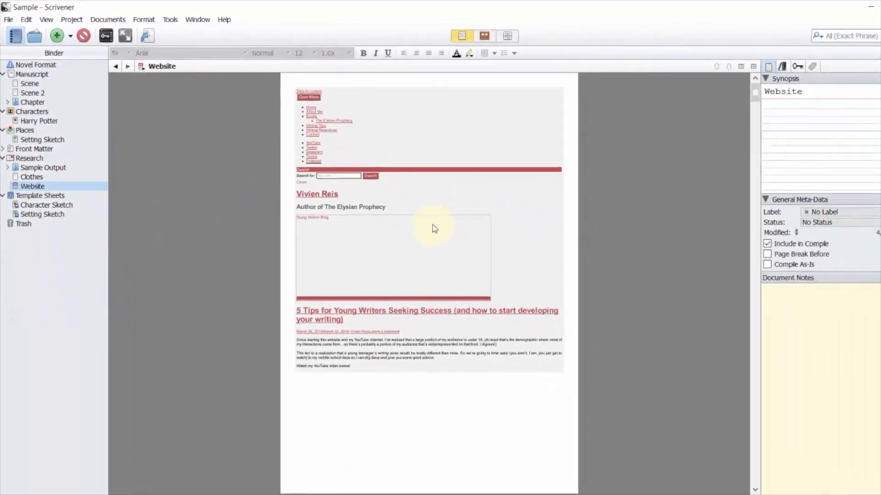
scroll(625, 331, down, 3)
scroll(405, 213, down, 10)
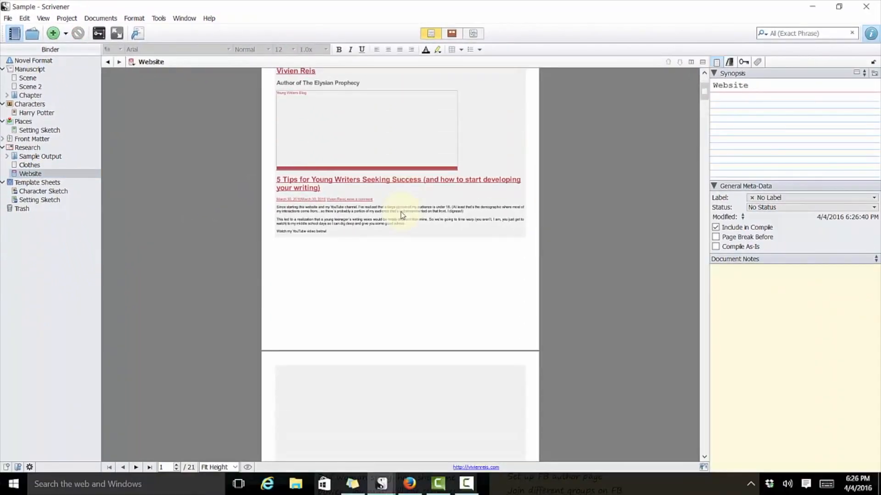
scroll(402, 213, down, 15)
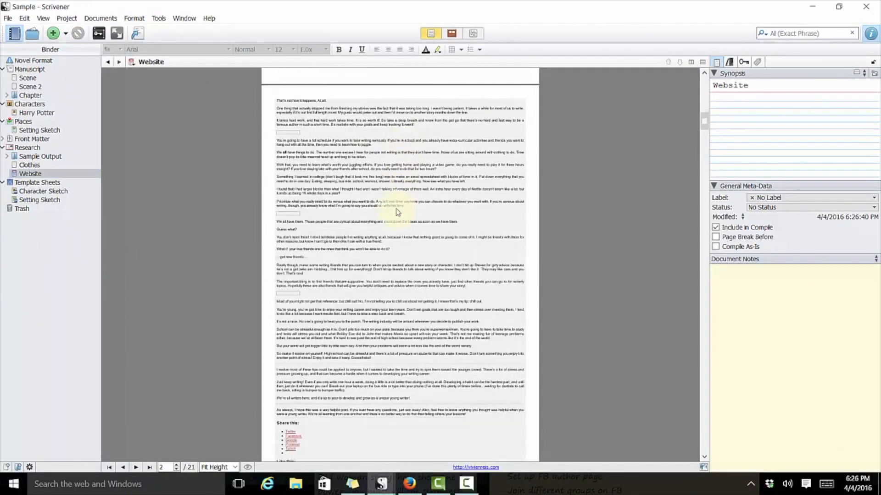
scroll(386, 201, down, 7)
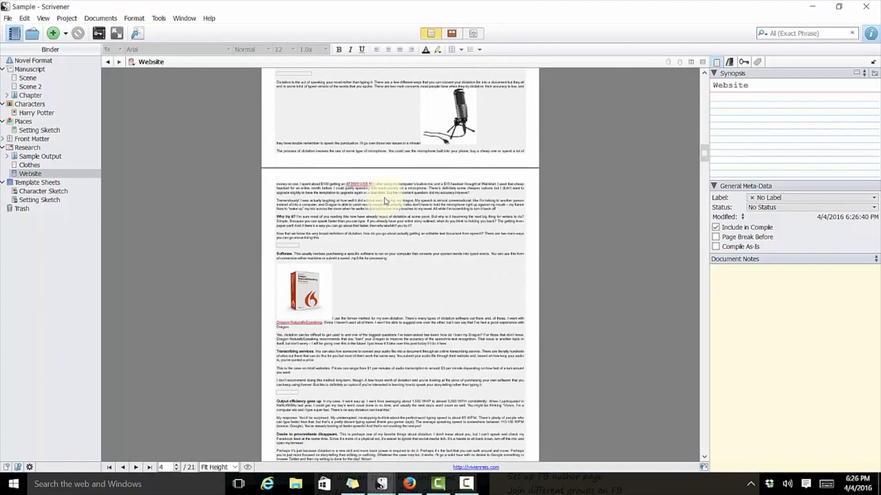
scroll(377, 190, up, 14)
scroll(381, 193, up, 18)
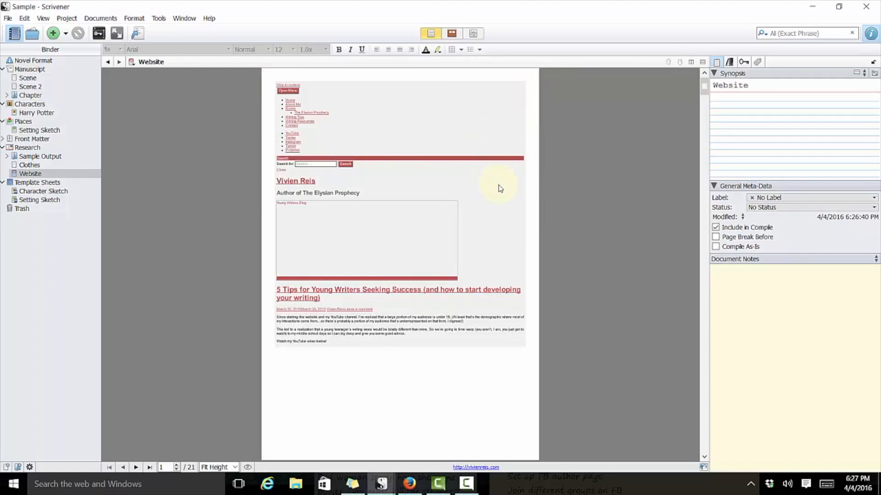
scroll(390, 95, down, 3)
scroll(448, 157, up, 3)
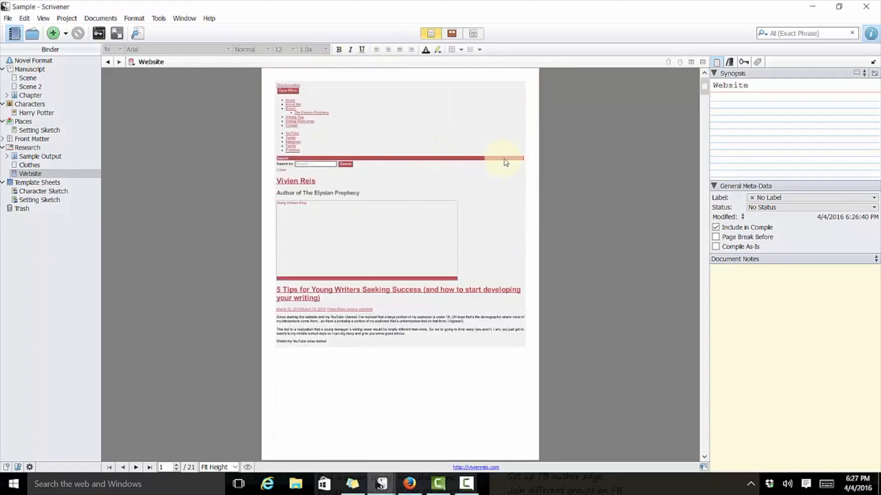
scroll(584, 186, down, 10)
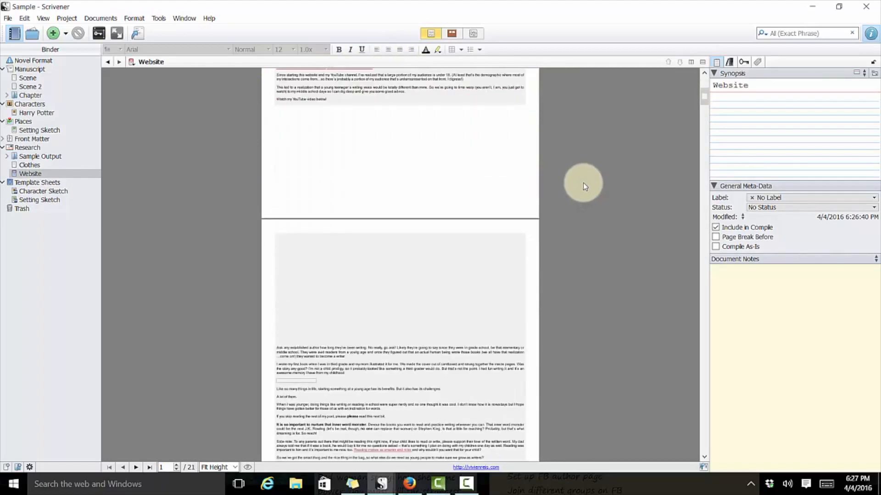
scroll(583, 185, up, 8)
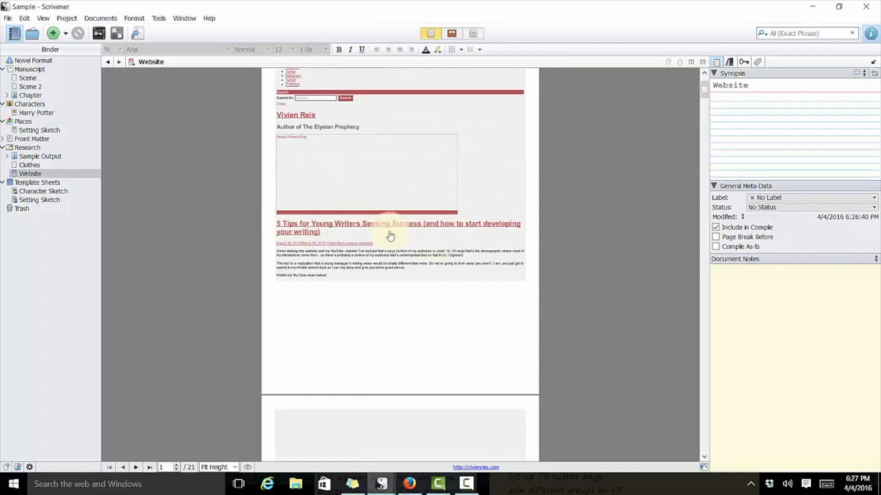
scroll(405, 223, down, 8)
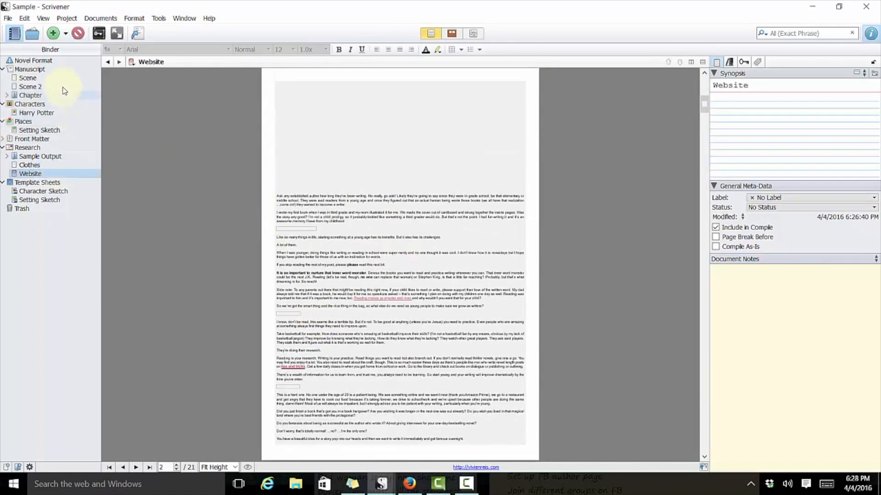
Write "This is so awesome, I really love Scrivener." in the Scene 2 document.
click(63, 88)
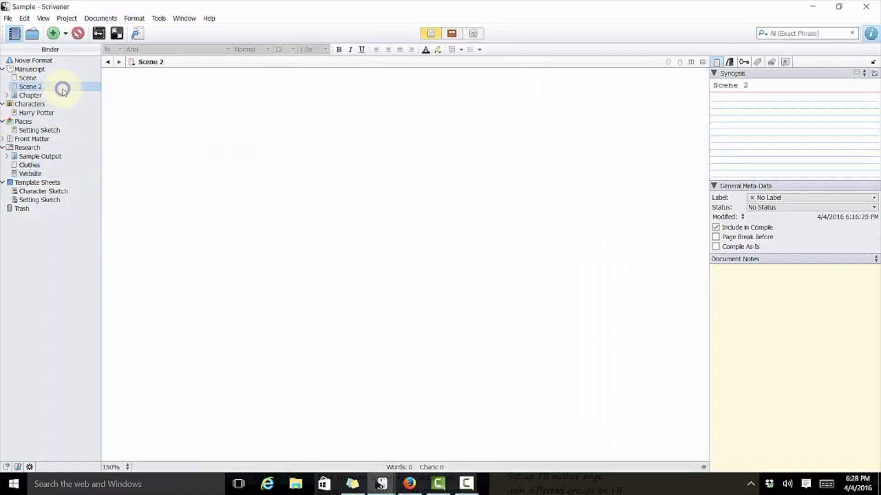
click(350, 167)
text(This is so awesome, I really l)
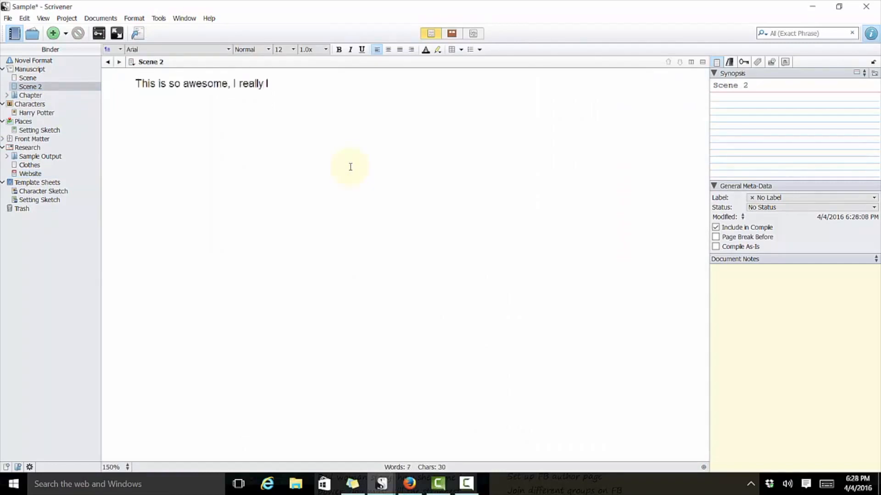
text(ener.)
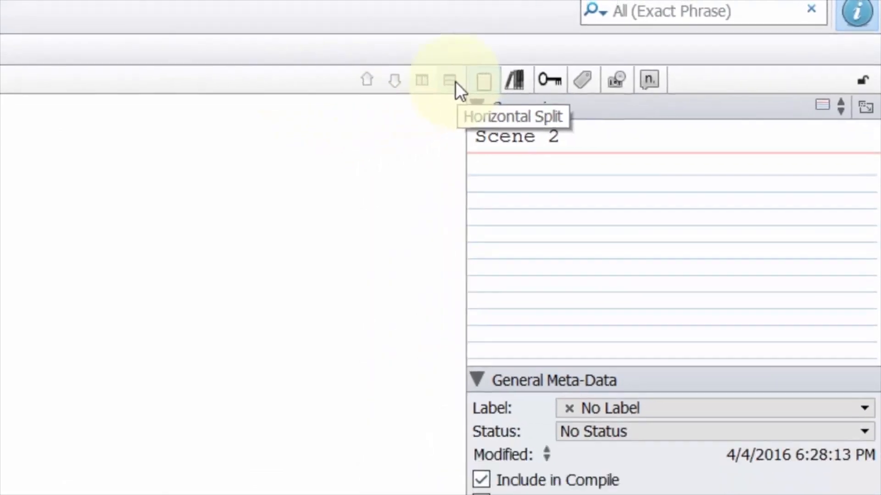
Split the Scene 2 editor horizontally and show the Website research document in the lower pane.
click(341, 87)
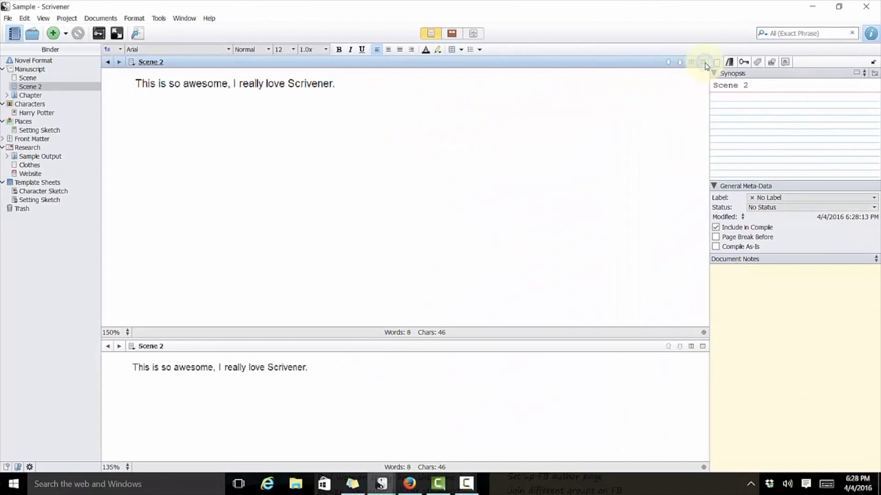
click(191, 127)
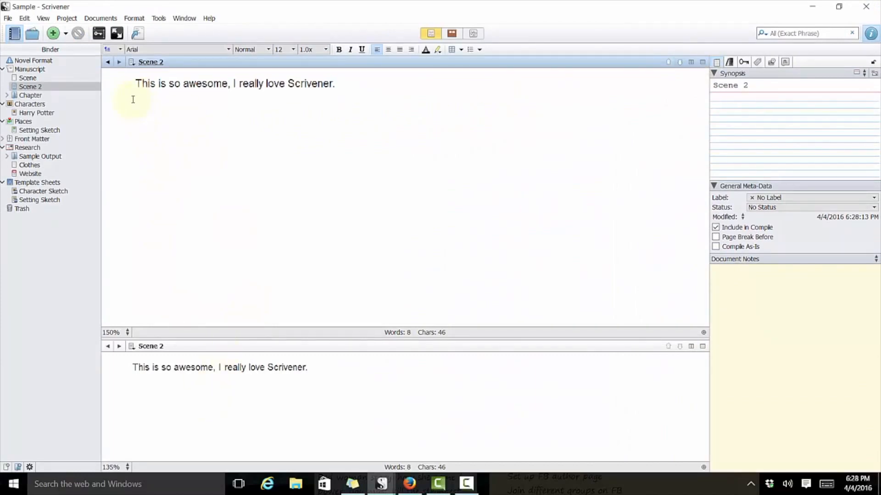
click(233, 407)
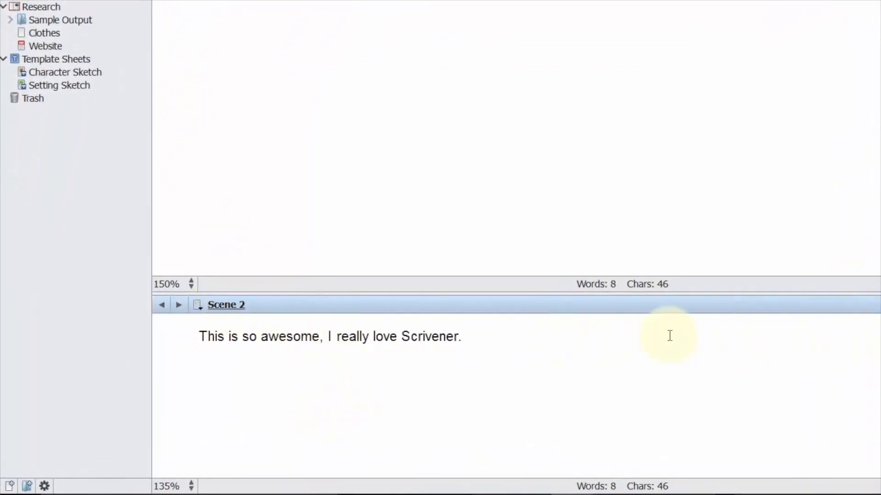
click(79, 45)
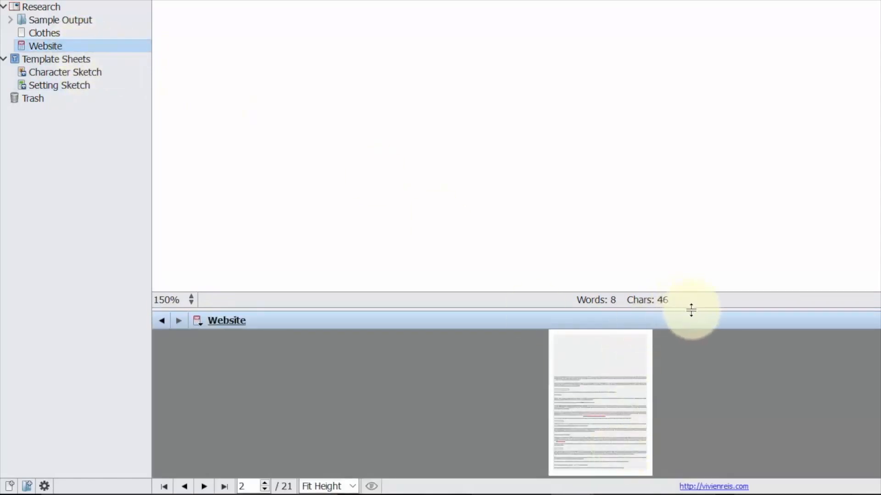
Enlarge the lower pane and scale the Website page to fill the pane's width for reading.
drag(691, 311, 711, 126)
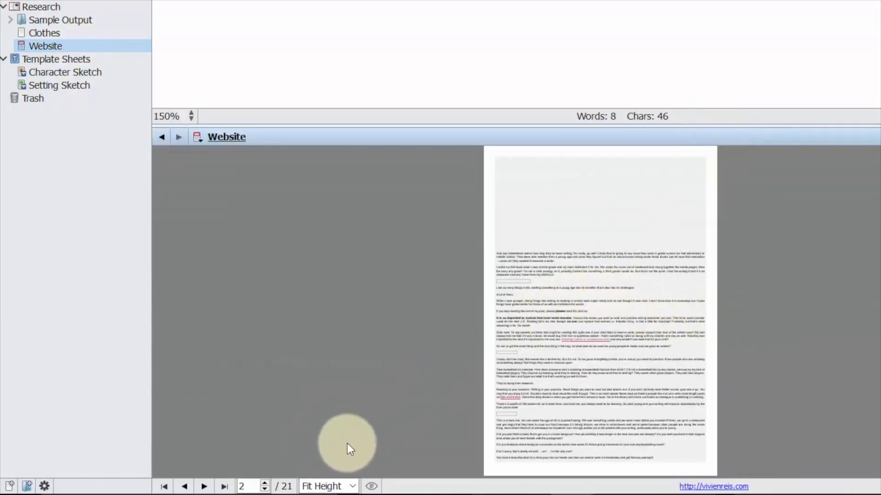
click(352, 486)
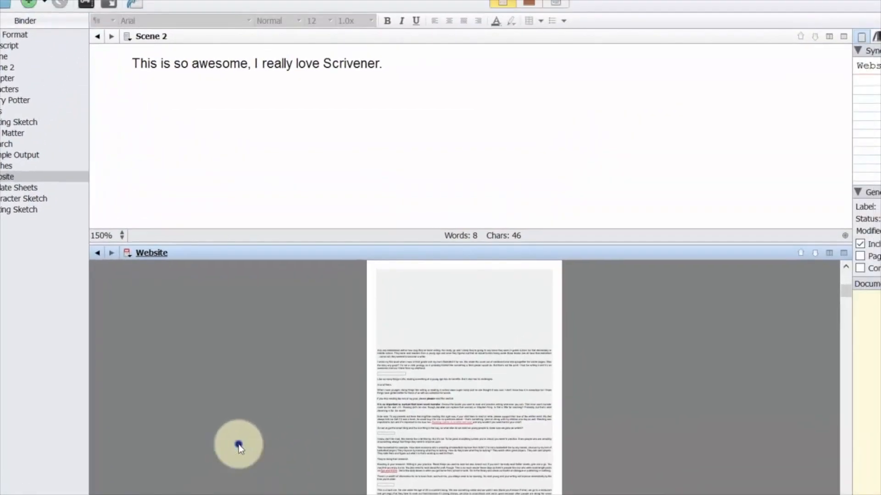
click(238, 446)
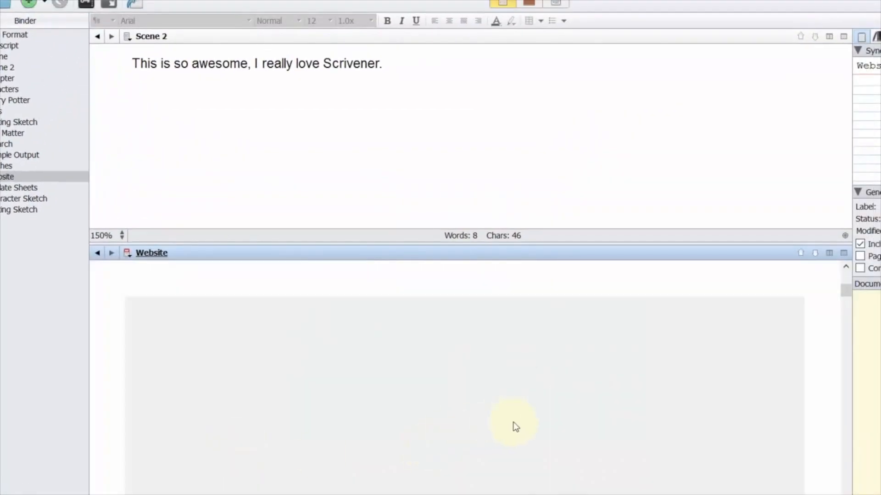
scroll(436, 405, down, 5)
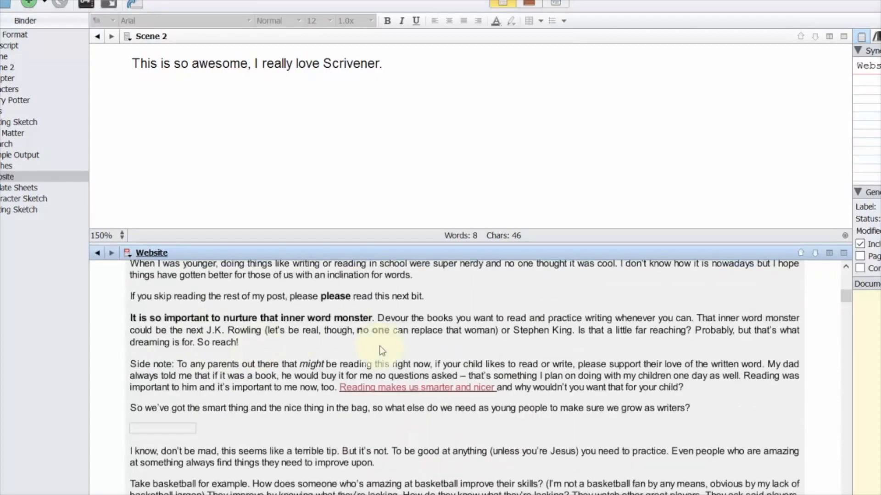
scroll(349, 335, up, 5)
Close the horizontal split, keeping only Scene 2 in the editor.
click(399, 118)
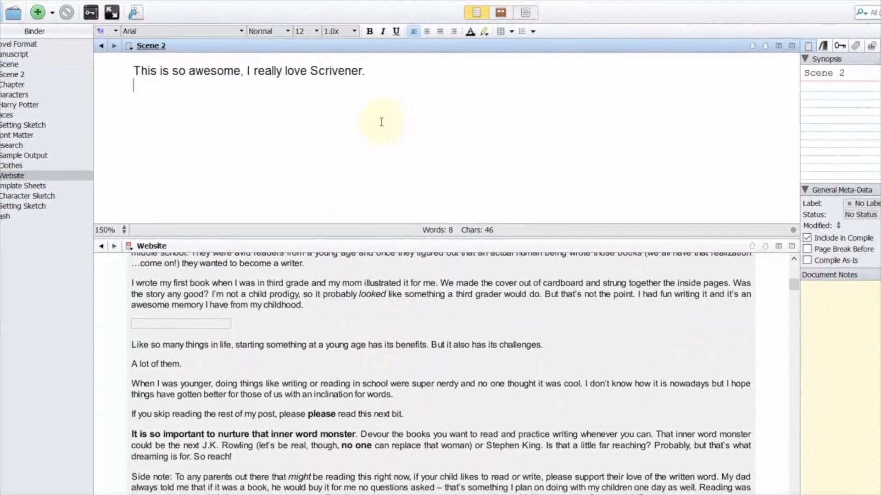
click(792, 46)
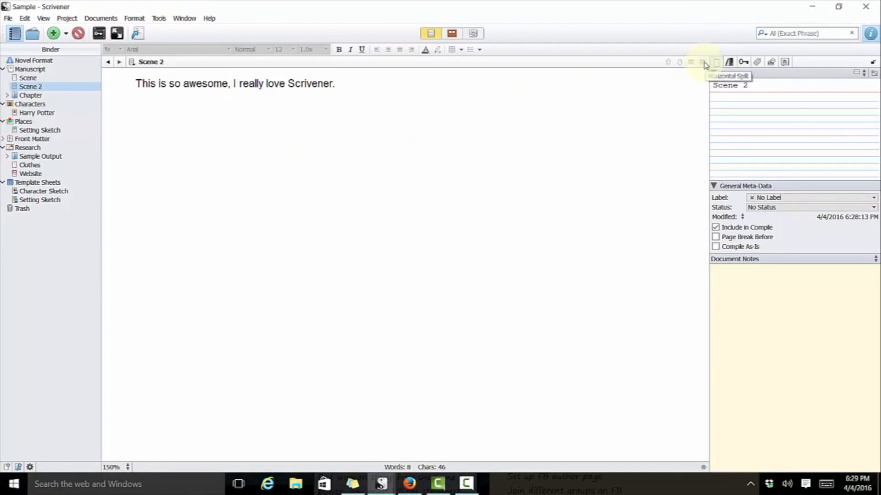
click(261, 163)
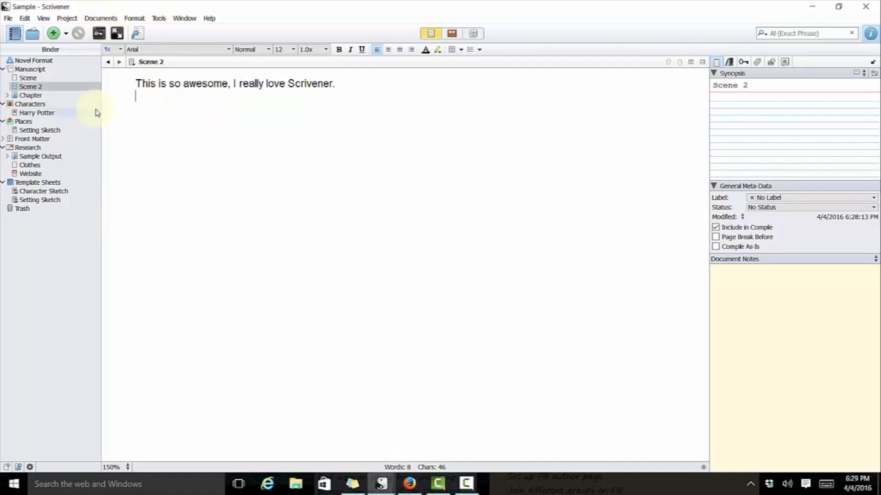
Open the Scene document in full-screen writing mode and raise the background fade to its maximum.
click(60, 79)
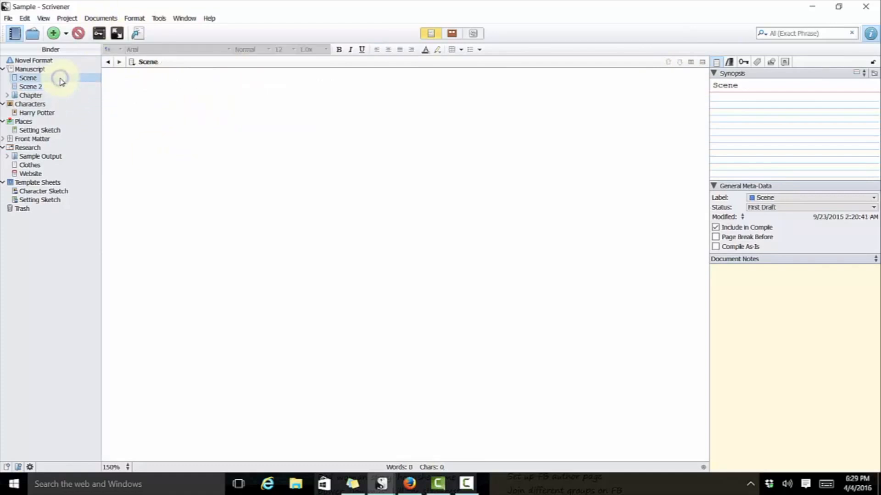
click(118, 34)
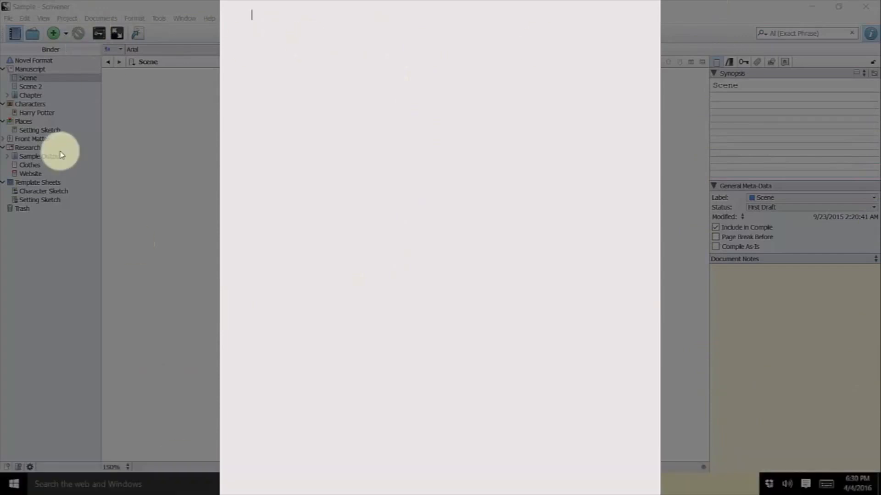
mouse_move(240, 492)
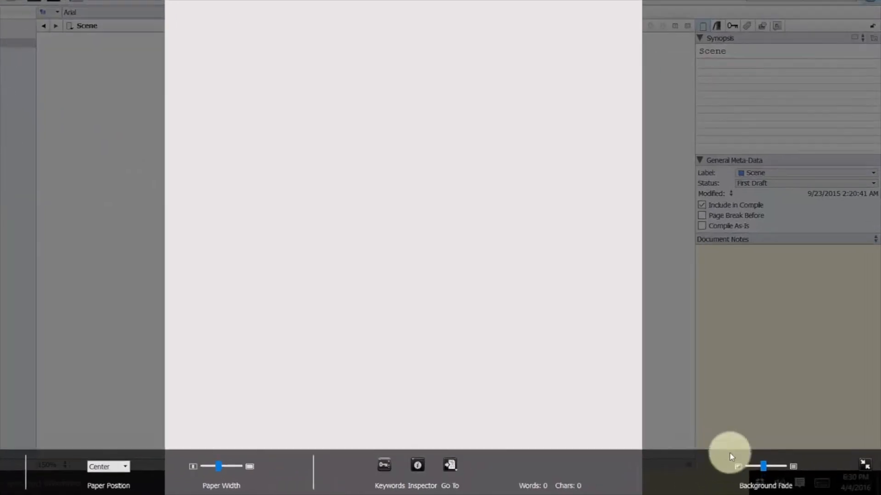
drag(717, 461, 774, 464)
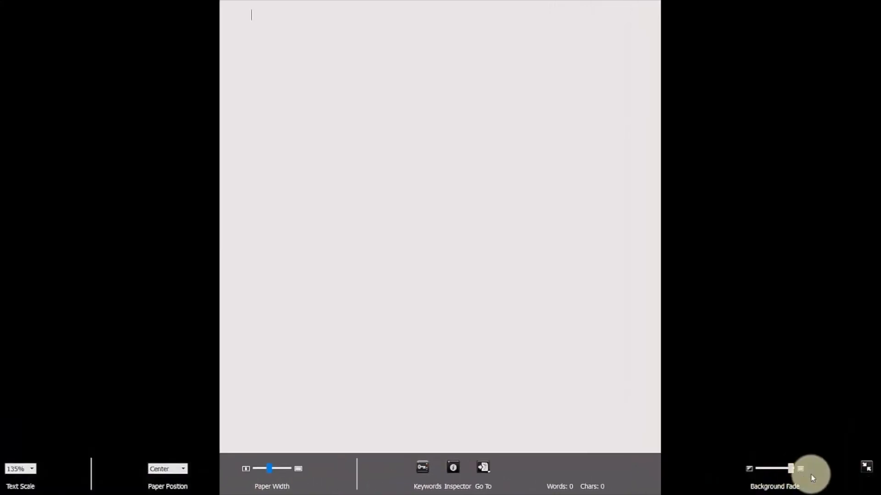
Paste the copied story passage into the Scene document's full-screen page.
click(442, 162)
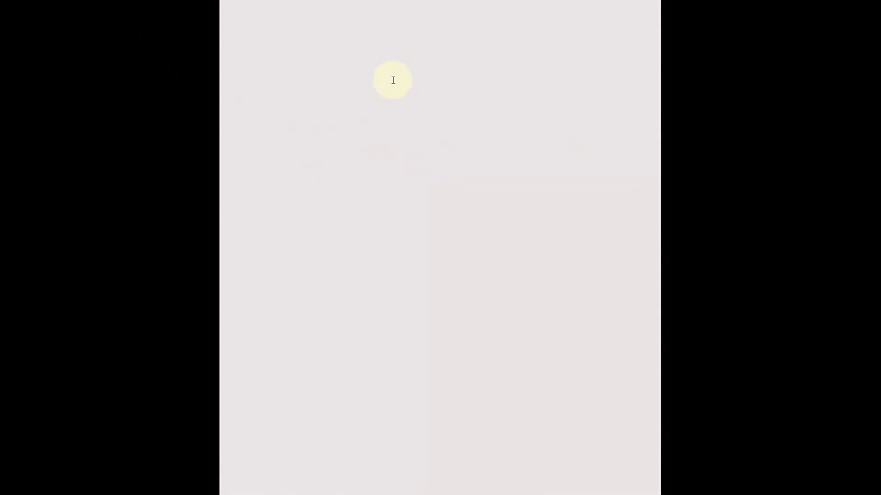
key(ctrl+v)
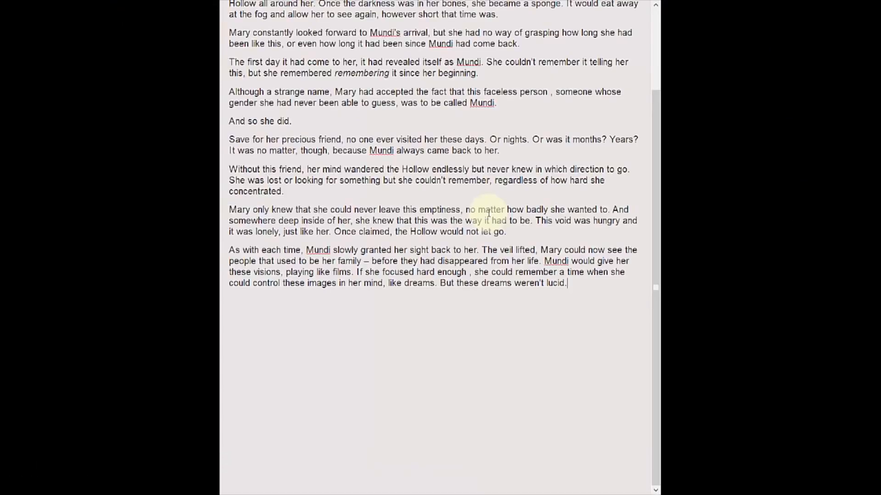
Leave full-screen mode and choose the cave pool picture with stone steps from the Pictures folder as the full-screen backdrop.
scroll(489, 213, up, 1)
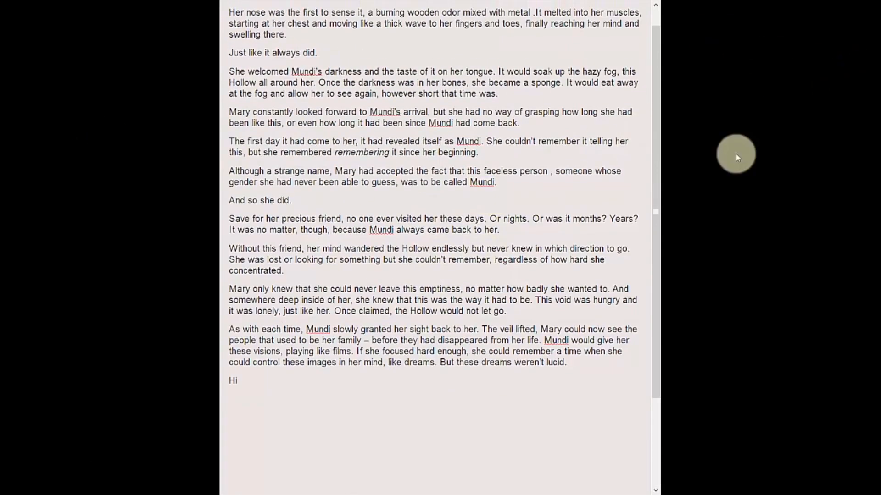
key(Escape)
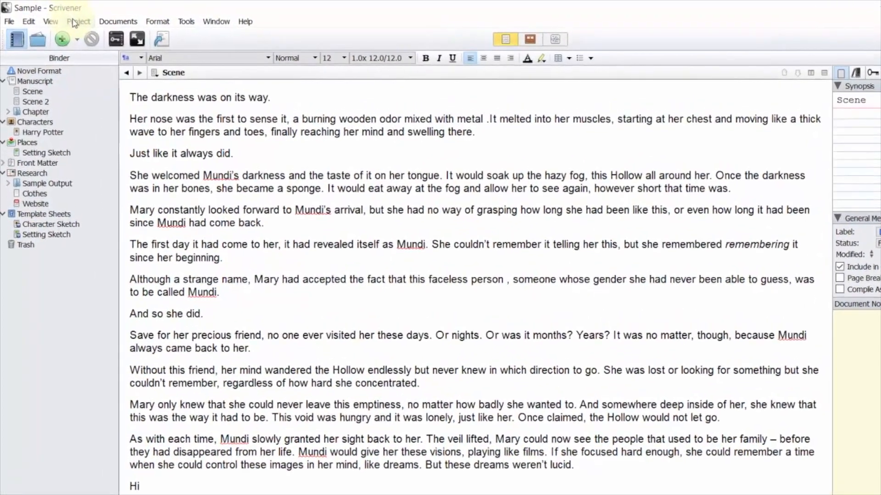
click(64, 18)
mouse_move(48, 21)
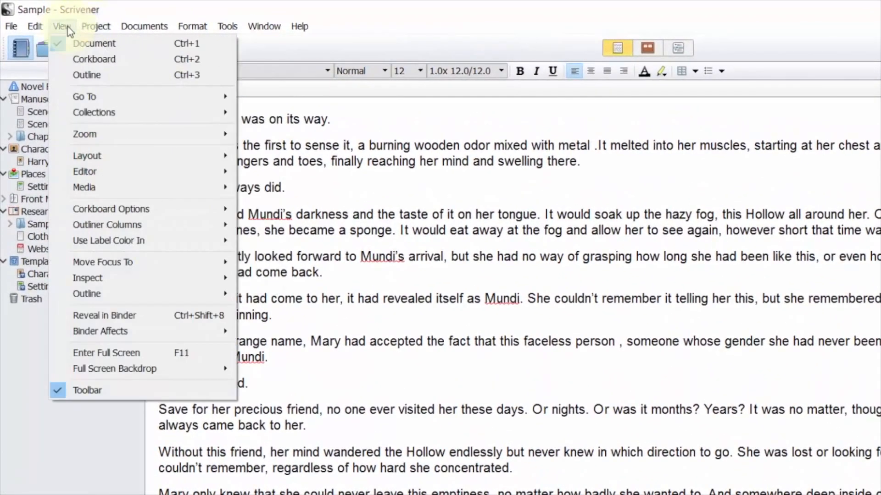
click(67, 29)
click(65, 28)
mouse_move(138, 369)
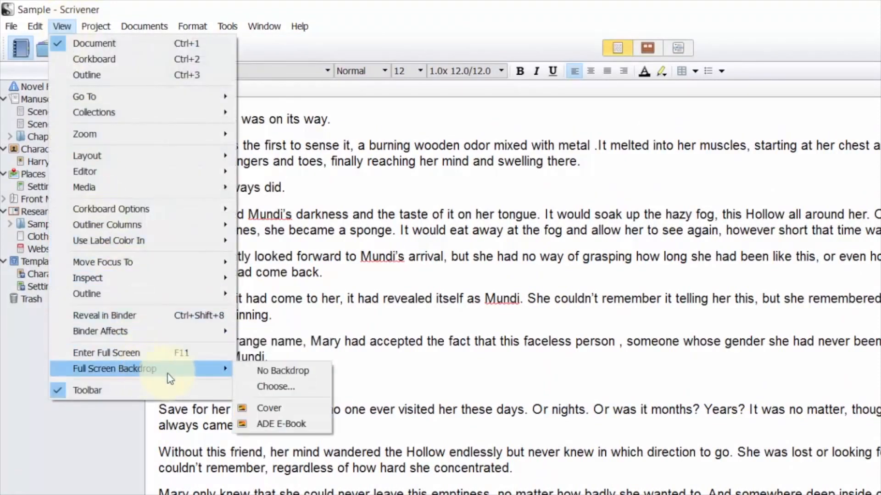
click(284, 386)
scroll(288, 264, down, 6)
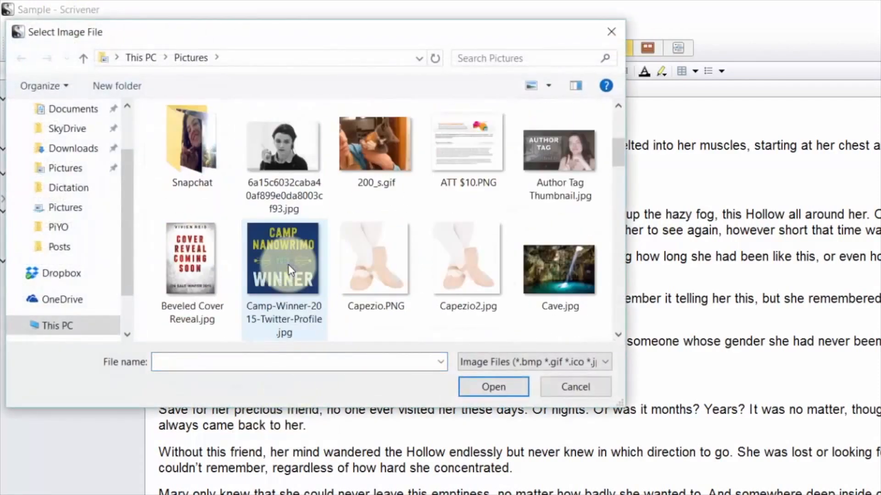
click(217, 282)
click(486, 386)
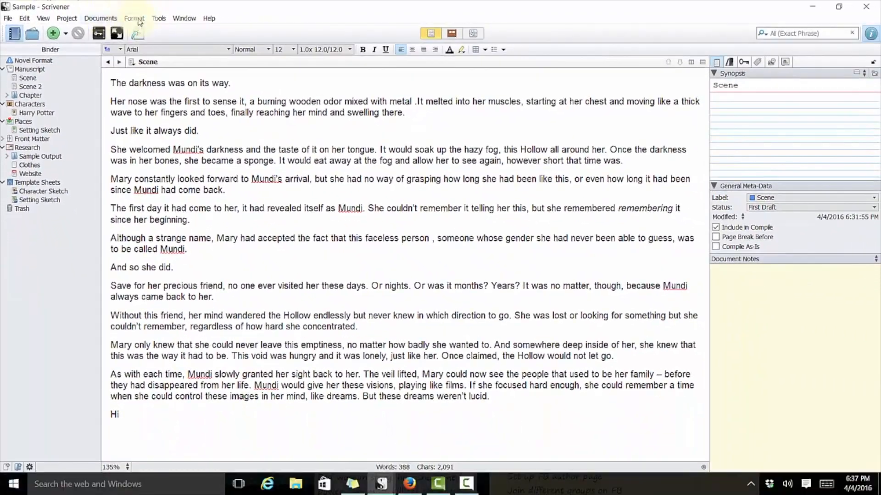
Preview the Scene document against the new backdrop in full-screen mode and return to the normal view.
click(117, 33)
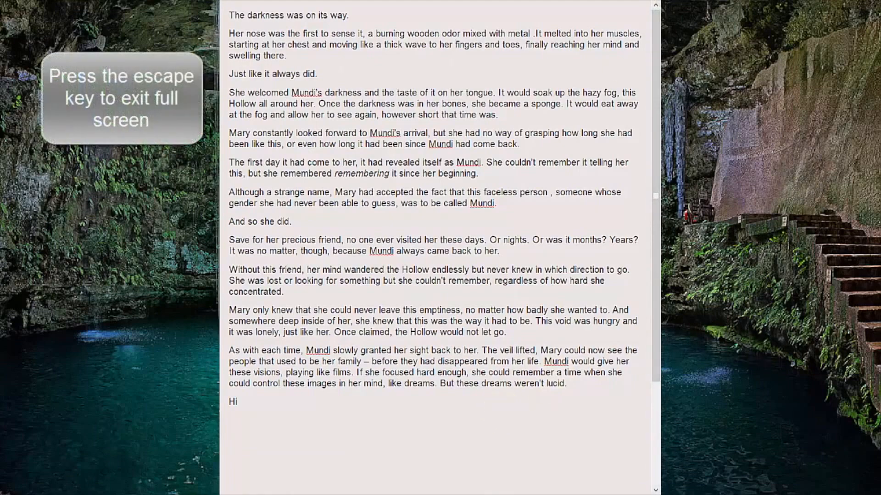
key(Escape)
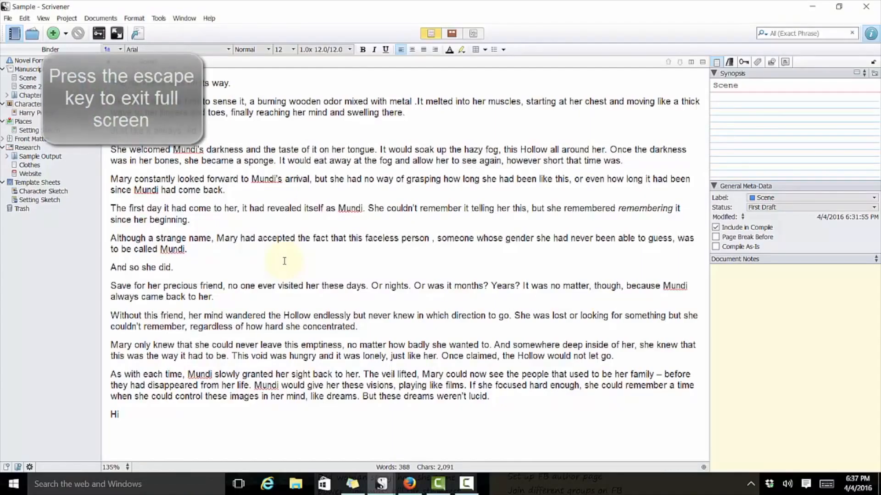
Look through the Scene document, the Scene 2 document and the Characters folder in the binder.
click(37, 80)
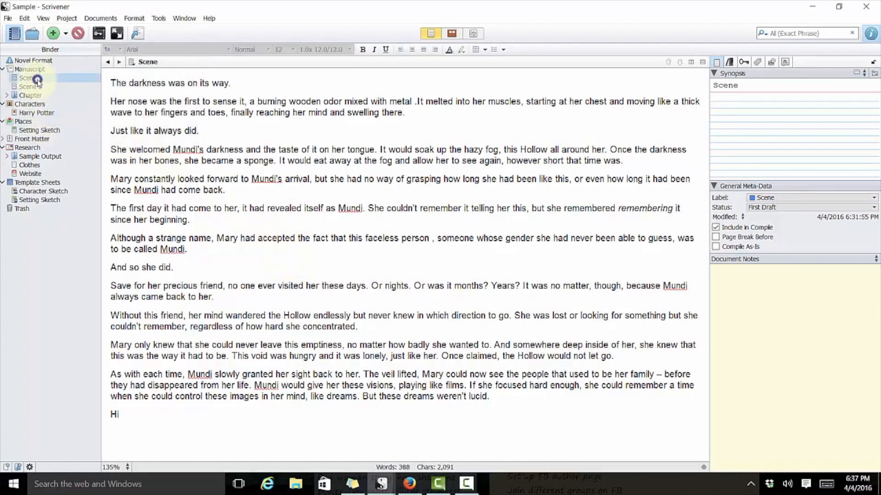
click(45, 87)
click(318, 127)
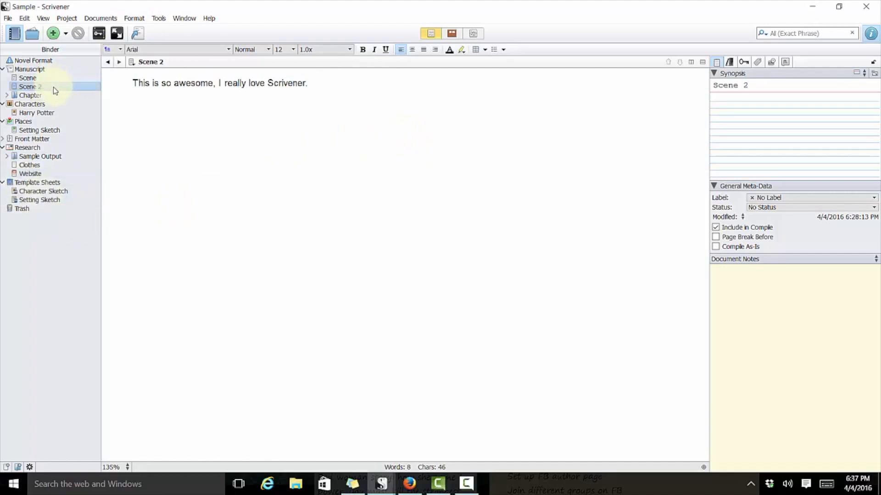
click(57, 102)
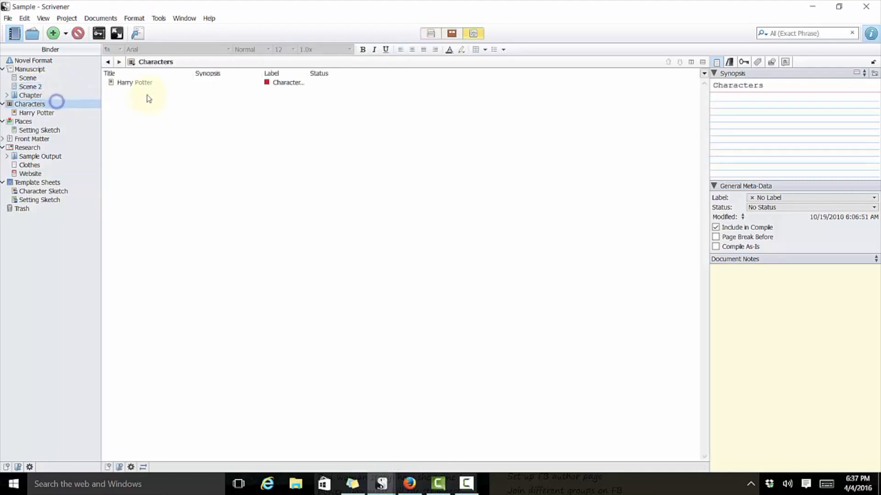
Reopen Scene 2 for editing, view it in full-screen mode, and return to the normal view.
click(70, 85)
click(181, 112)
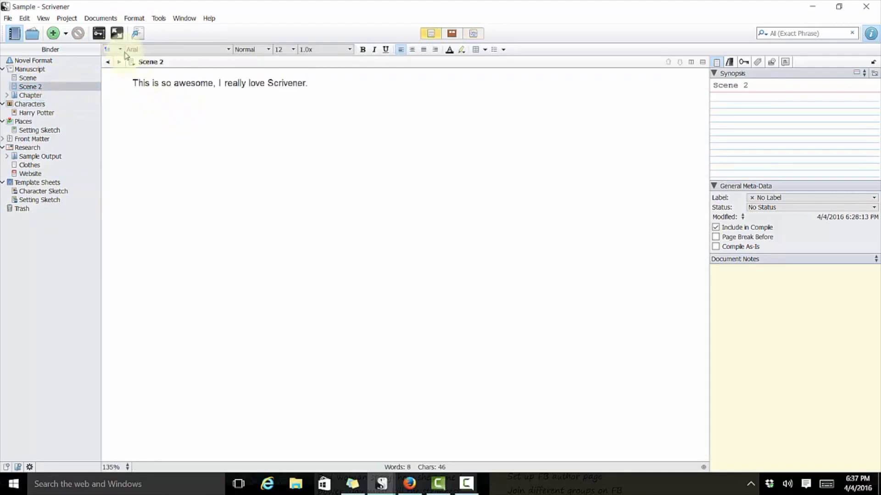
click(117, 33)
key(Escape)
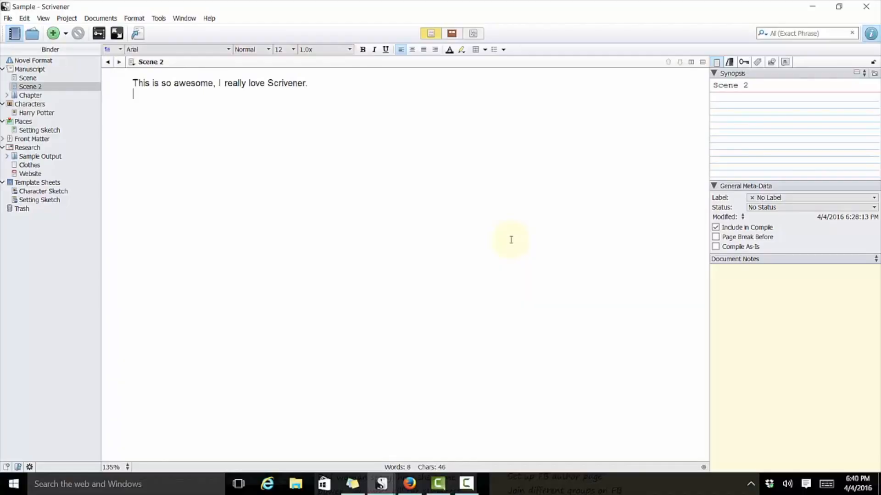